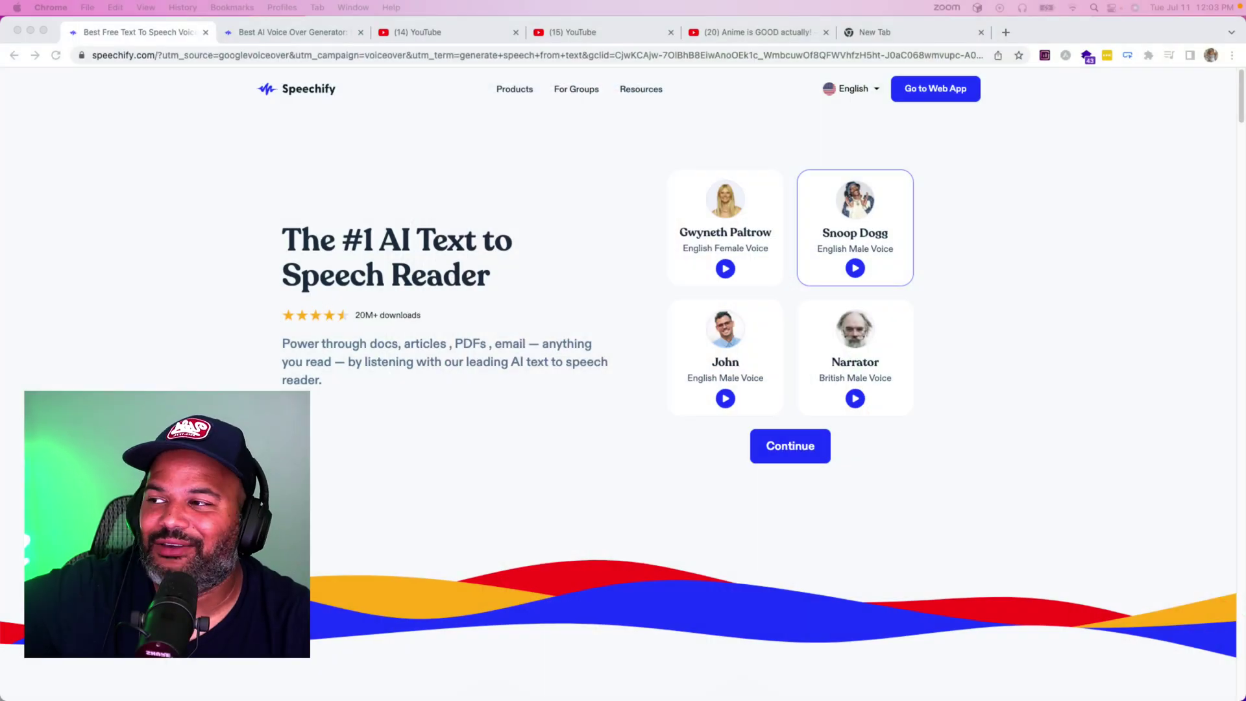
Step: Go to Speechify's AI Voice Over generator through Products > Voice Over Studio
{"action": "left_click", "coordinate": [298, 186]}
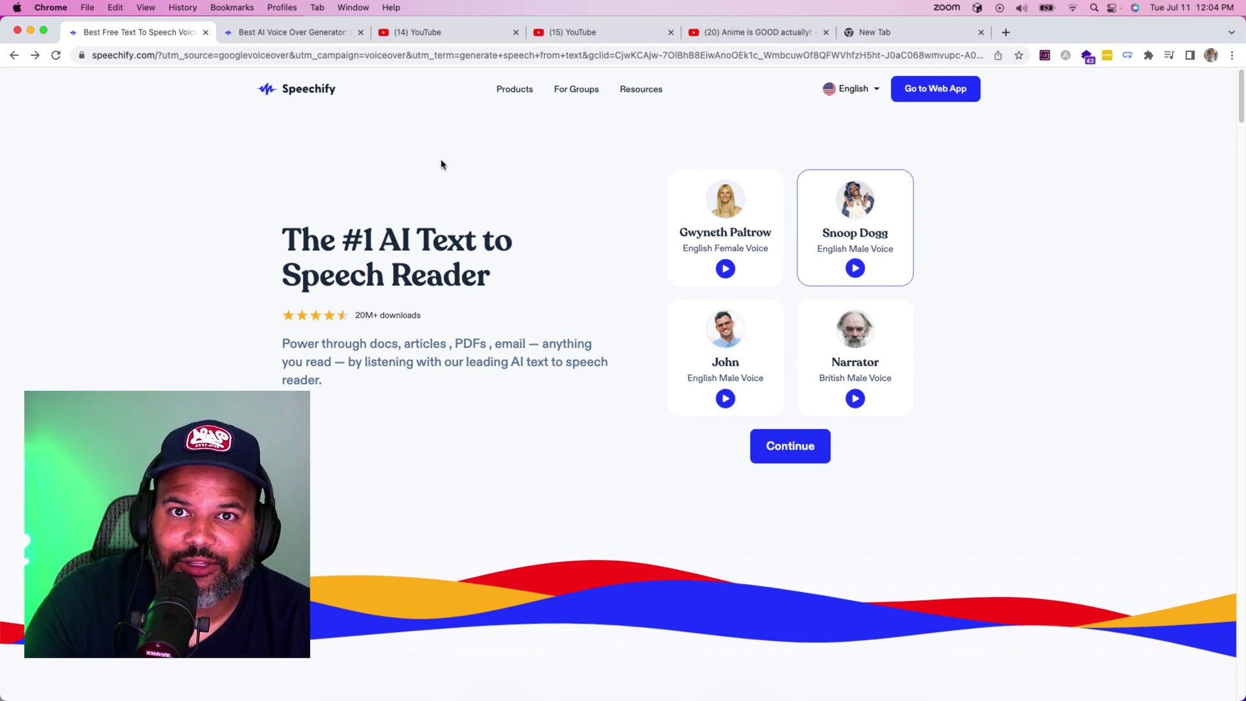
{"action": "mouse_move", "coordinate": [590, 125]}
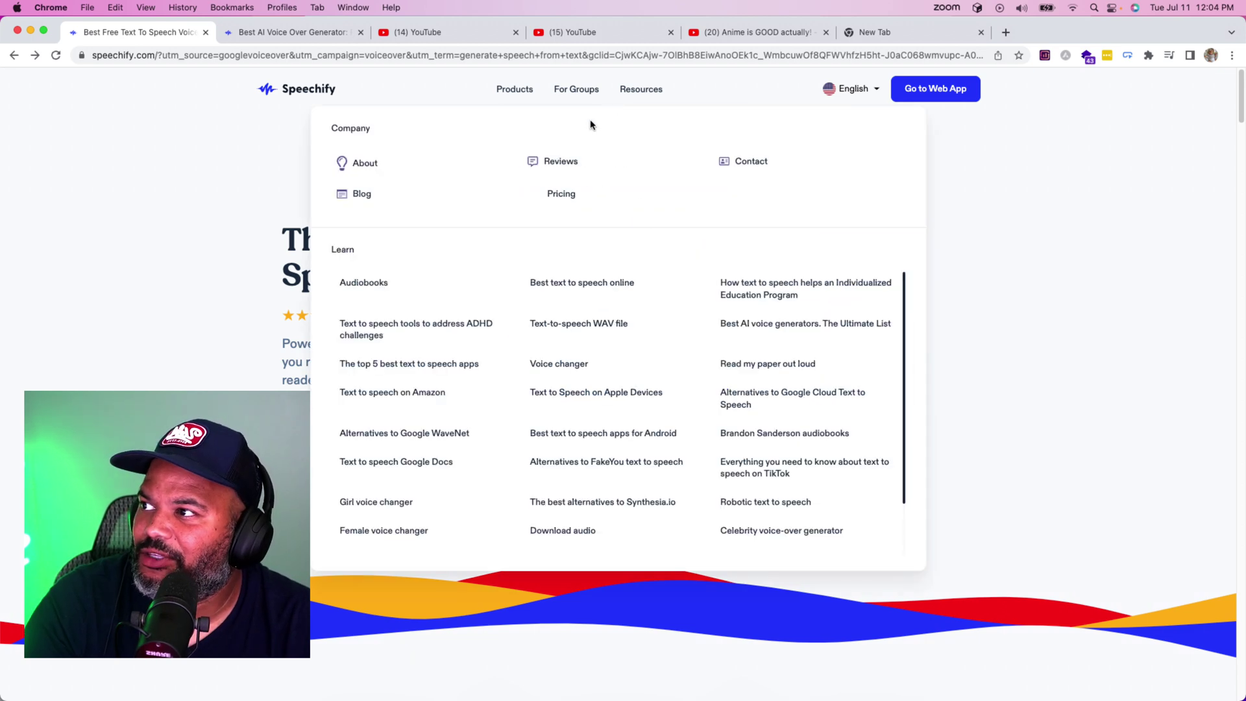
{"action": "mouse_move", "coordinate": [526, 91]}
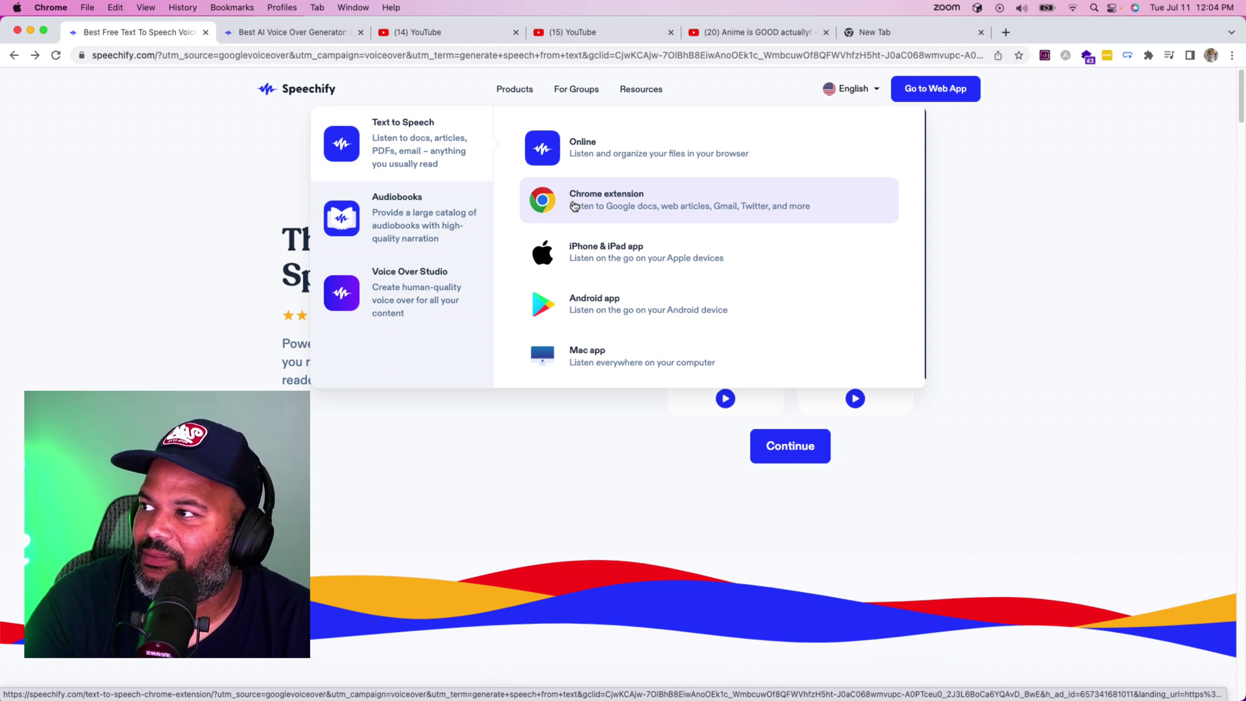
{"action": "mouse_move", "coordinate": [407, 297]}
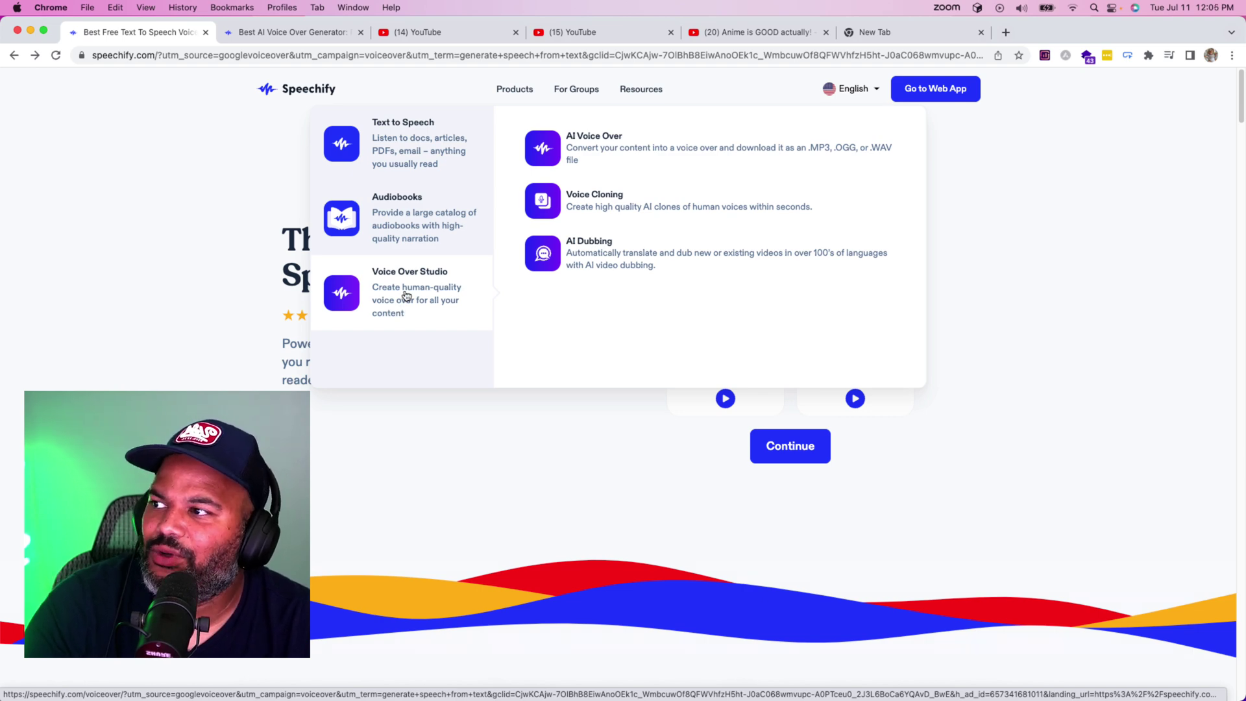
{"action": "left_click", "coordinate": [600, 160]}
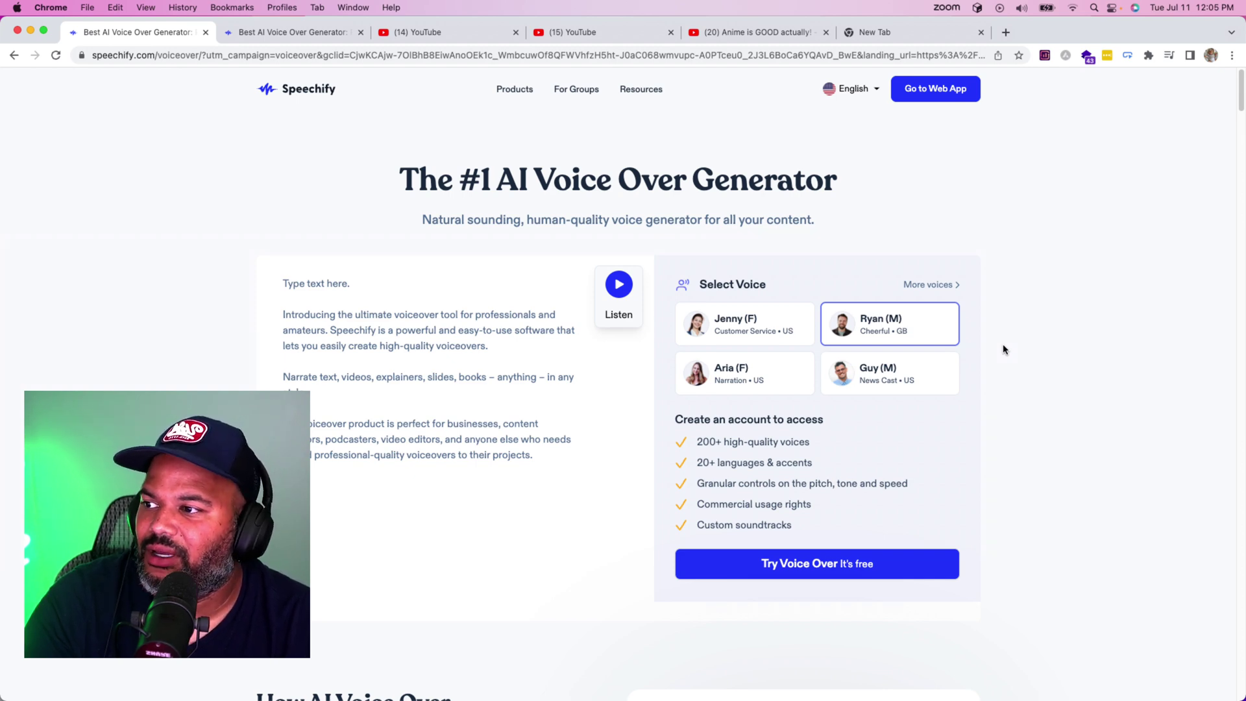
Step: Preview the sample script in the Jenny, Guy and Aria voices, ending on Aria (F)
{"action": "left_click", "coordinate": [761, 338]}
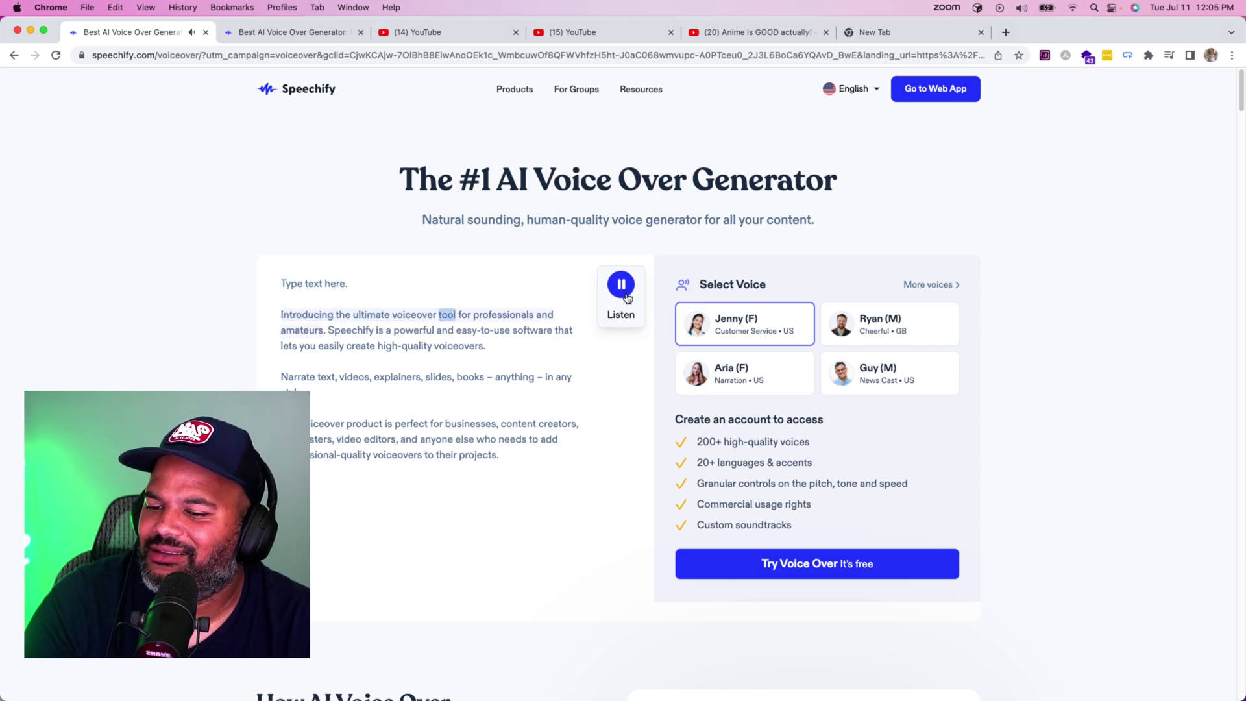
{"action": "left_click", "coordinate": [627, 296]}
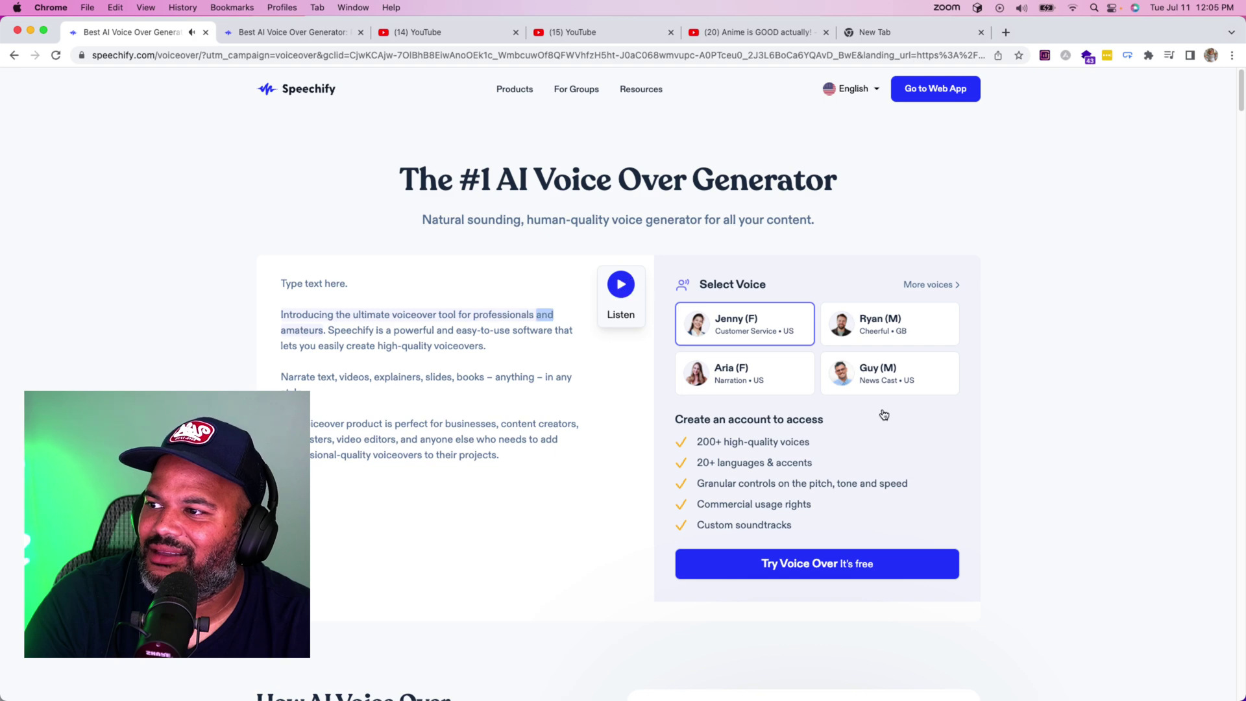
{"action": "left_click", "coordinate": [889, 381]}
{"action": "left_click", "coordinate": [627, 295]}
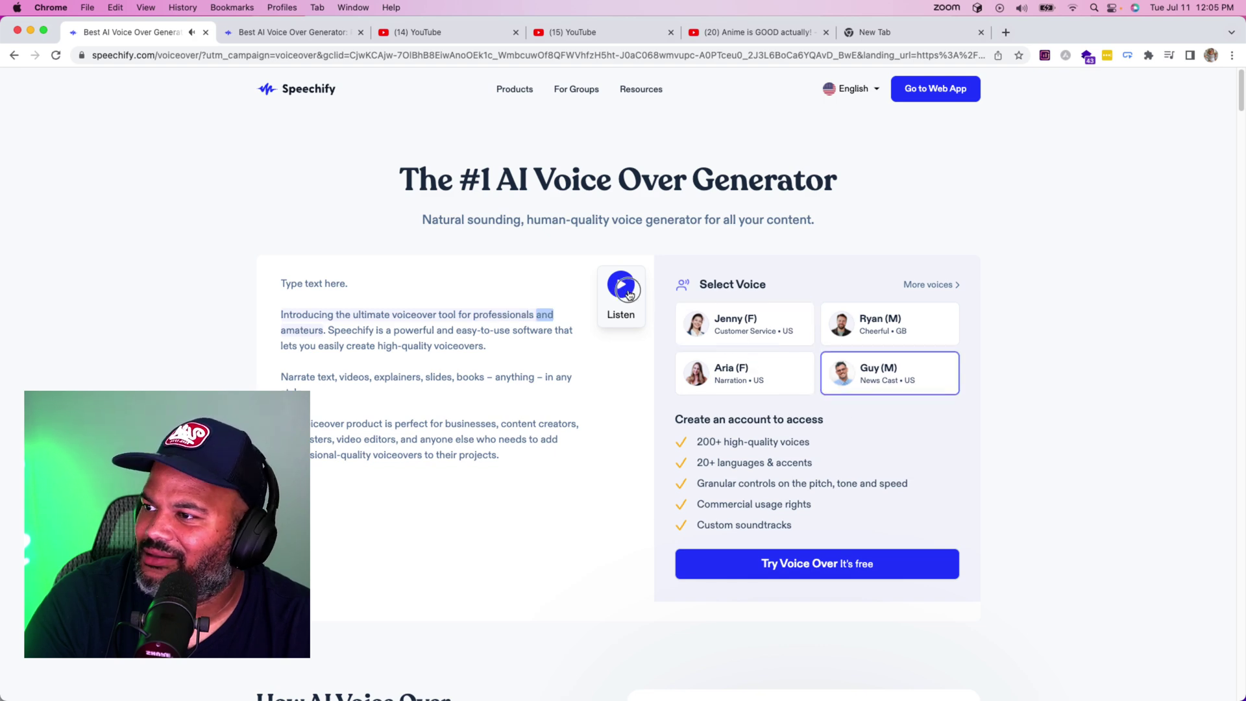
{"action": "left_click", "coordinate": [781, 387]}
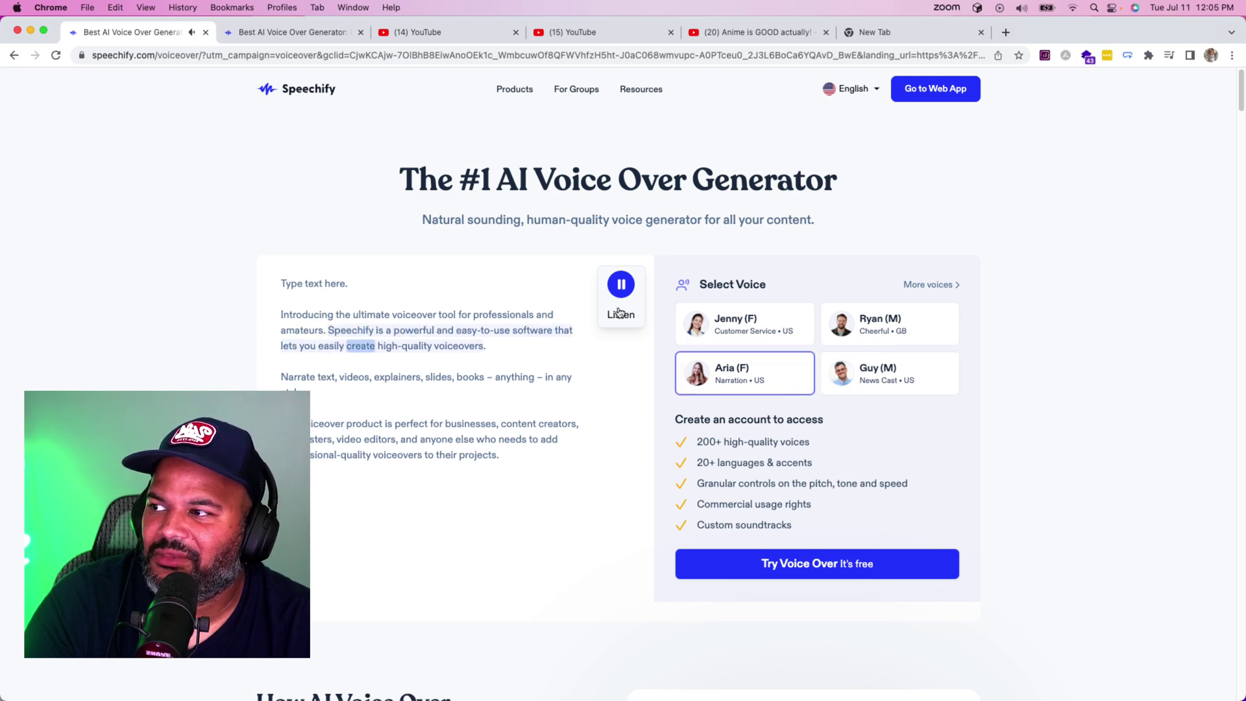
{"action": "left_click", "coordinate": [620, 305]}
Step: Select all of the sample script text
{"action": "double_click", "coordinate": [442, 339]}
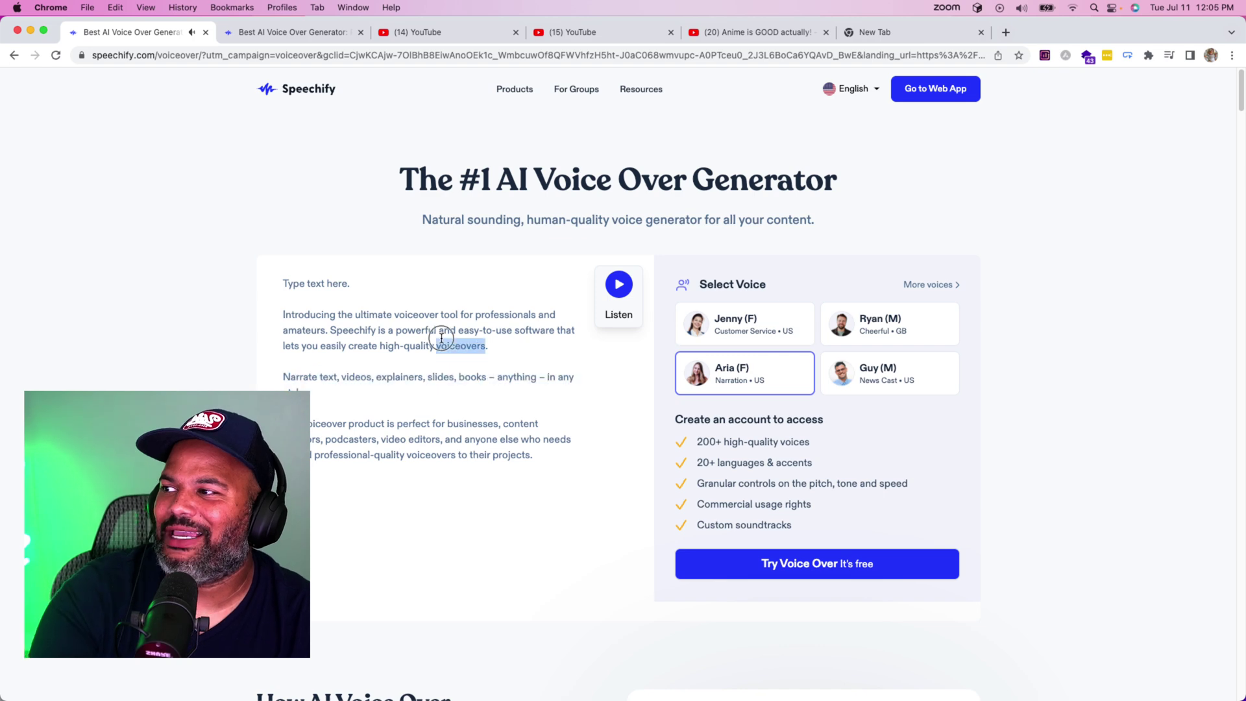
{"action": "triple_click", "coordinate": [441, 339]}
{"action": "key", "text": "super+a"}
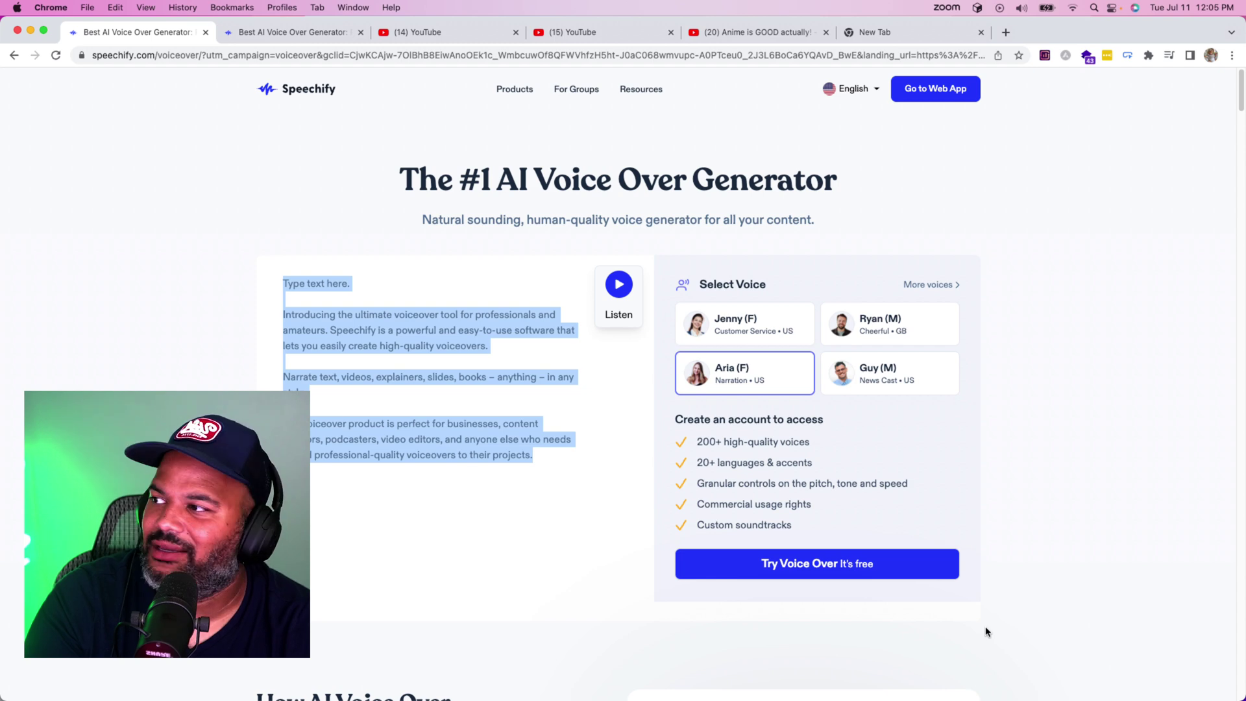
Step: Type 'Yea yea yea it's your boy codingphase dot com' plus a second line about testing voice overs
{"action": "type", "text": "Yea"}
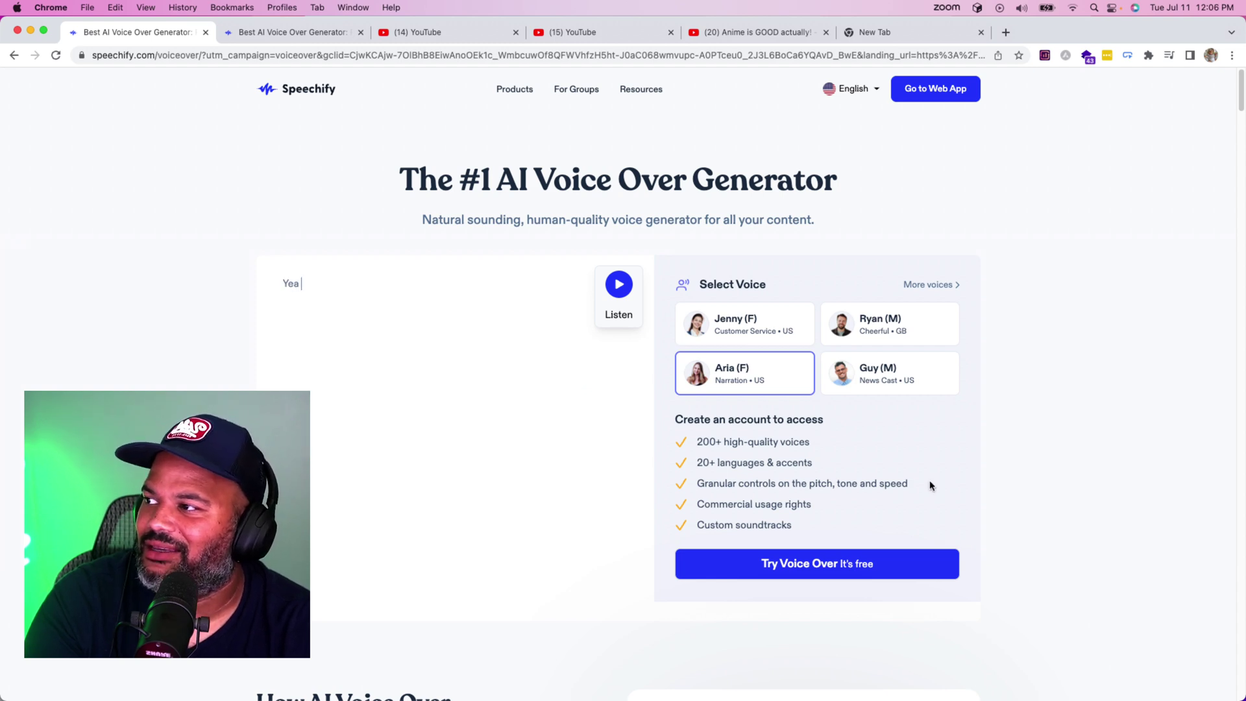
{"action": "type", "text": "ye"}
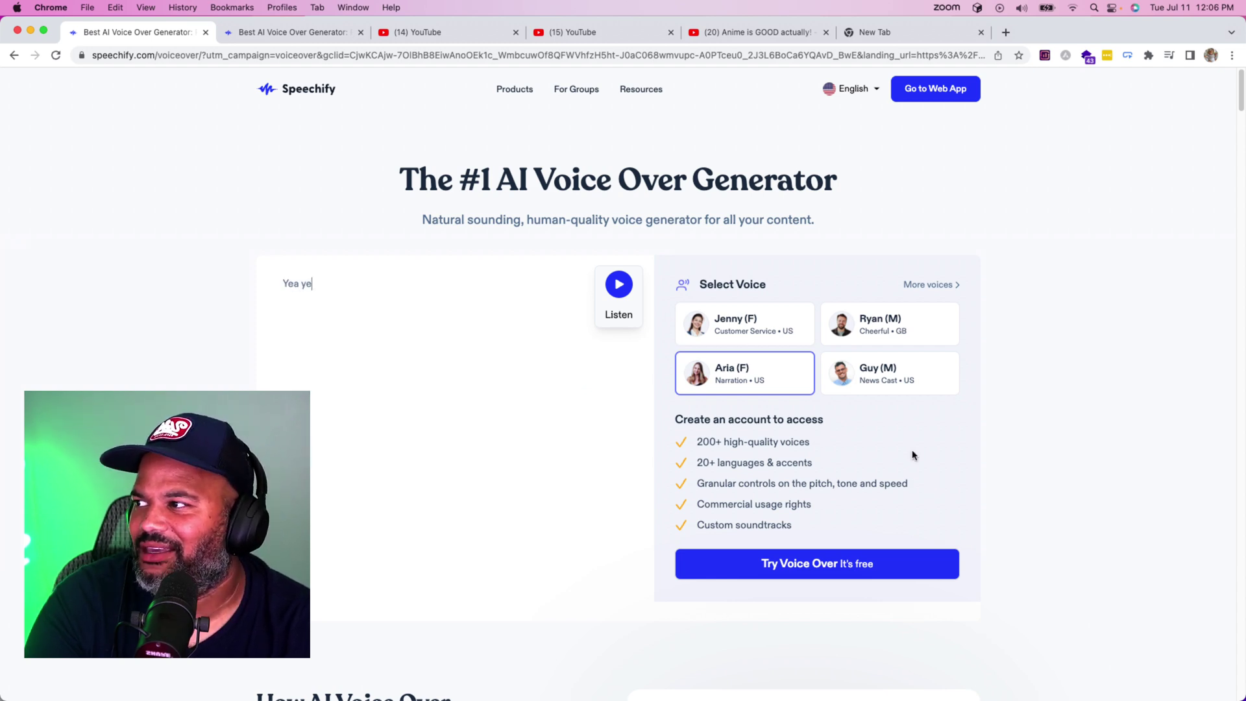
{"action": "type", "text": "a yea yea"}
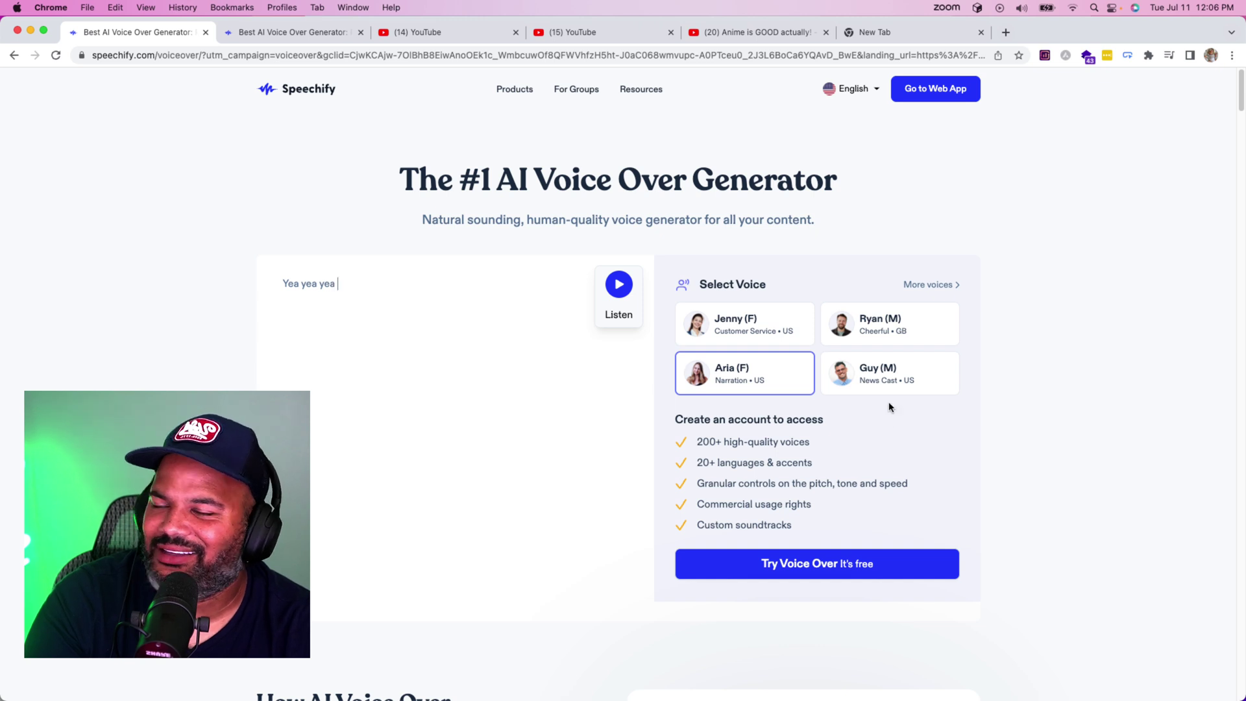
{"action": "type", "text": "it's your"}
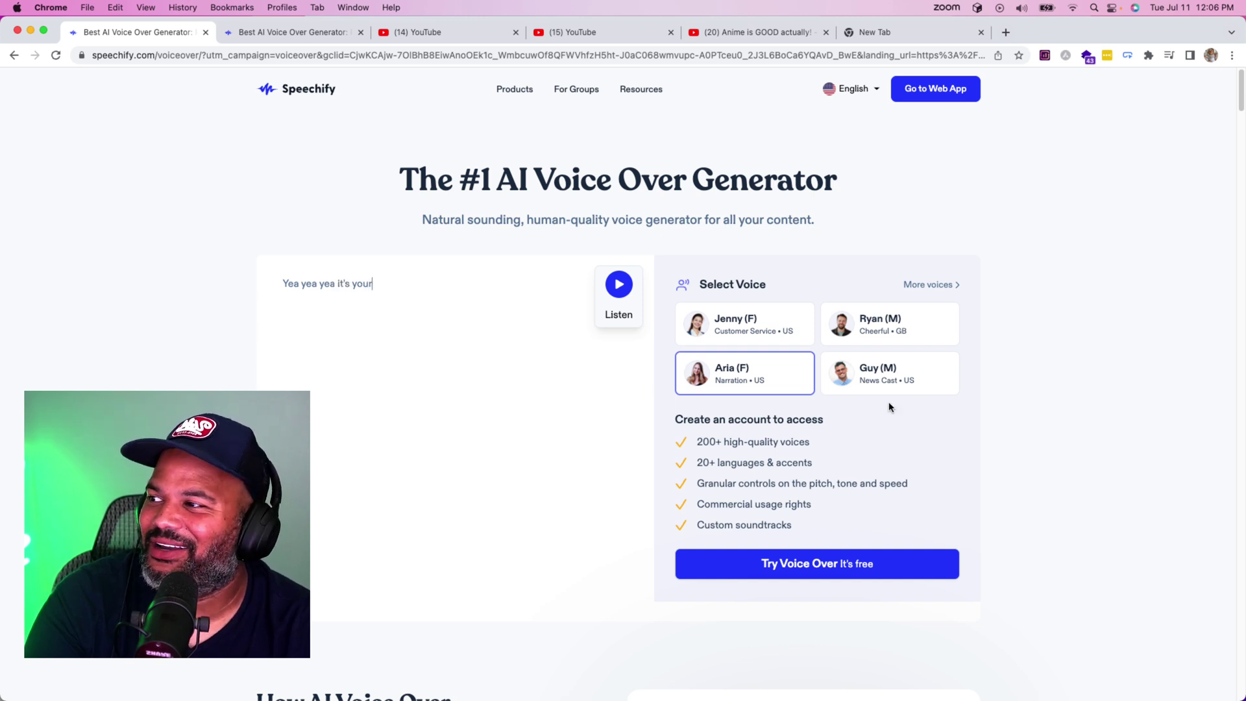
{"action": "type", "text": " boy coding"}
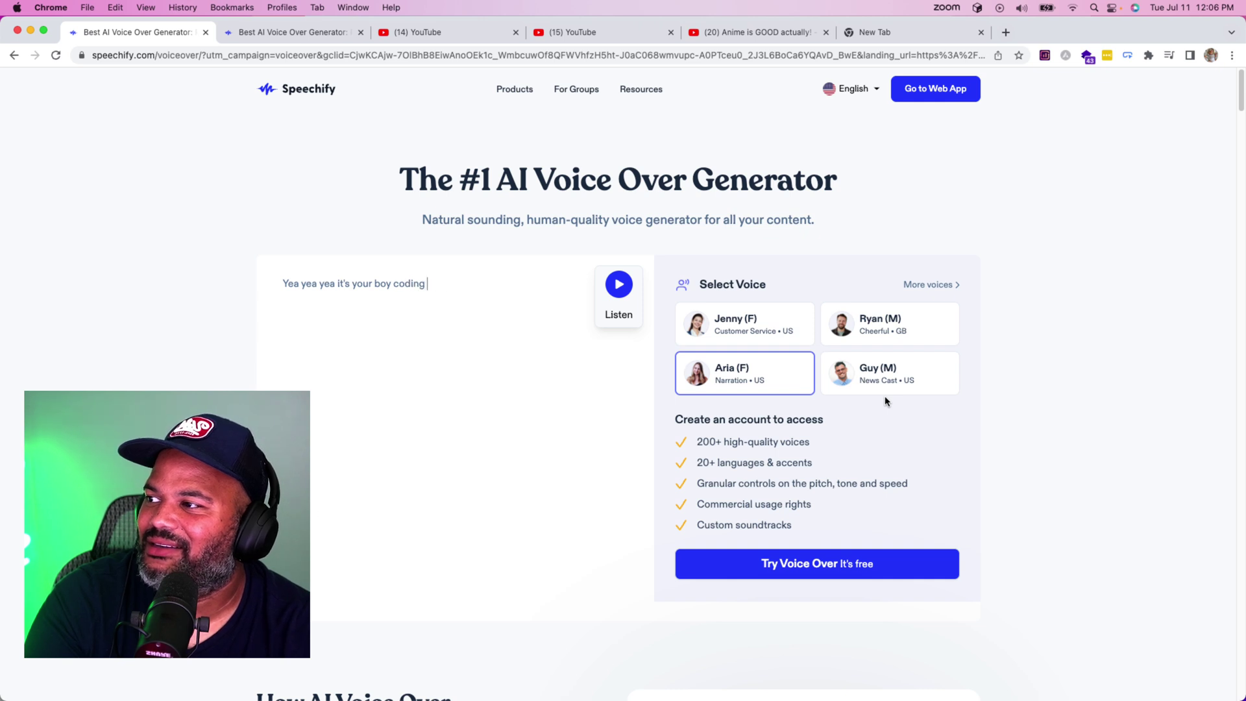
{"action": "type", "text": "phphase dot "}
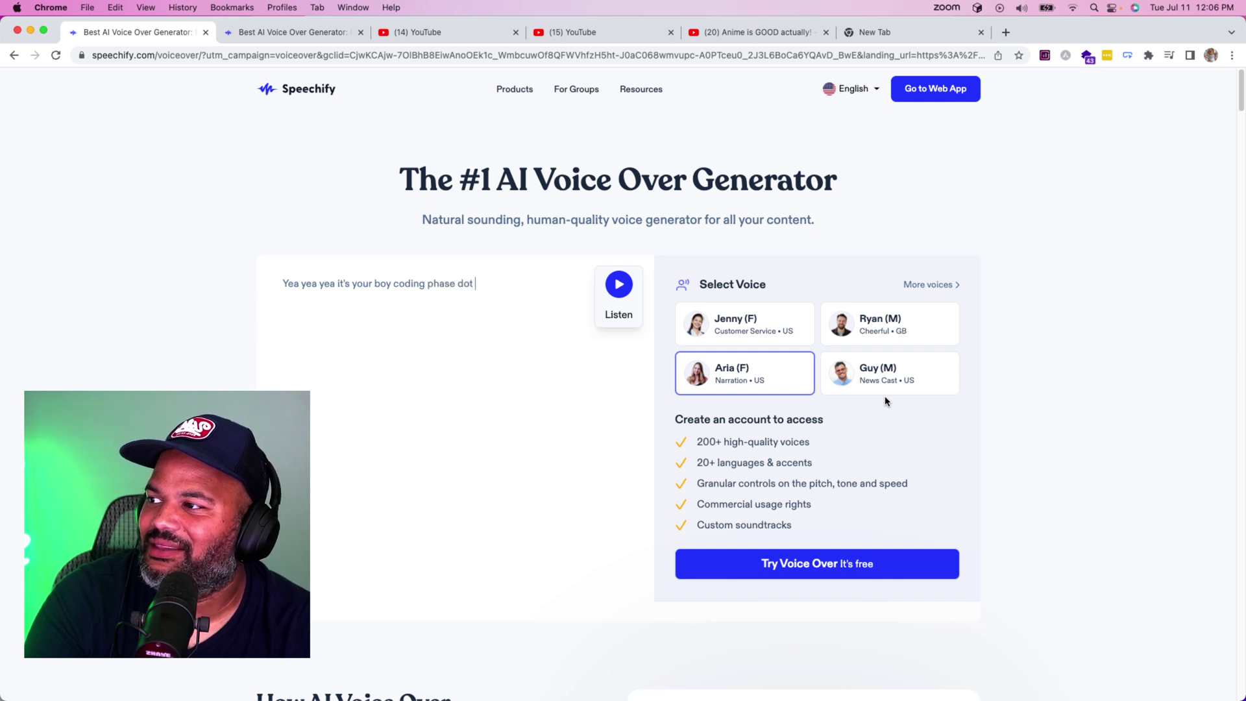
{"action": "type", "text": "com"}
{"action": "key", "text": "Return"}
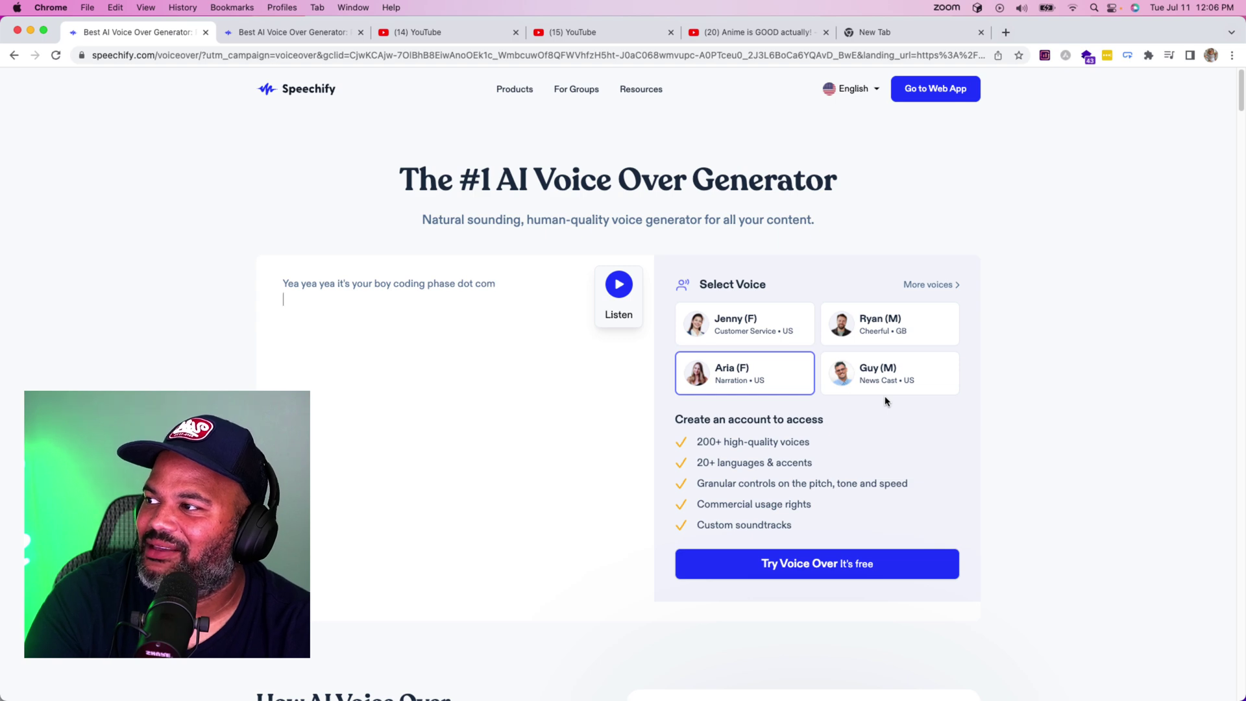
{"action": "type", "text": "we are "}
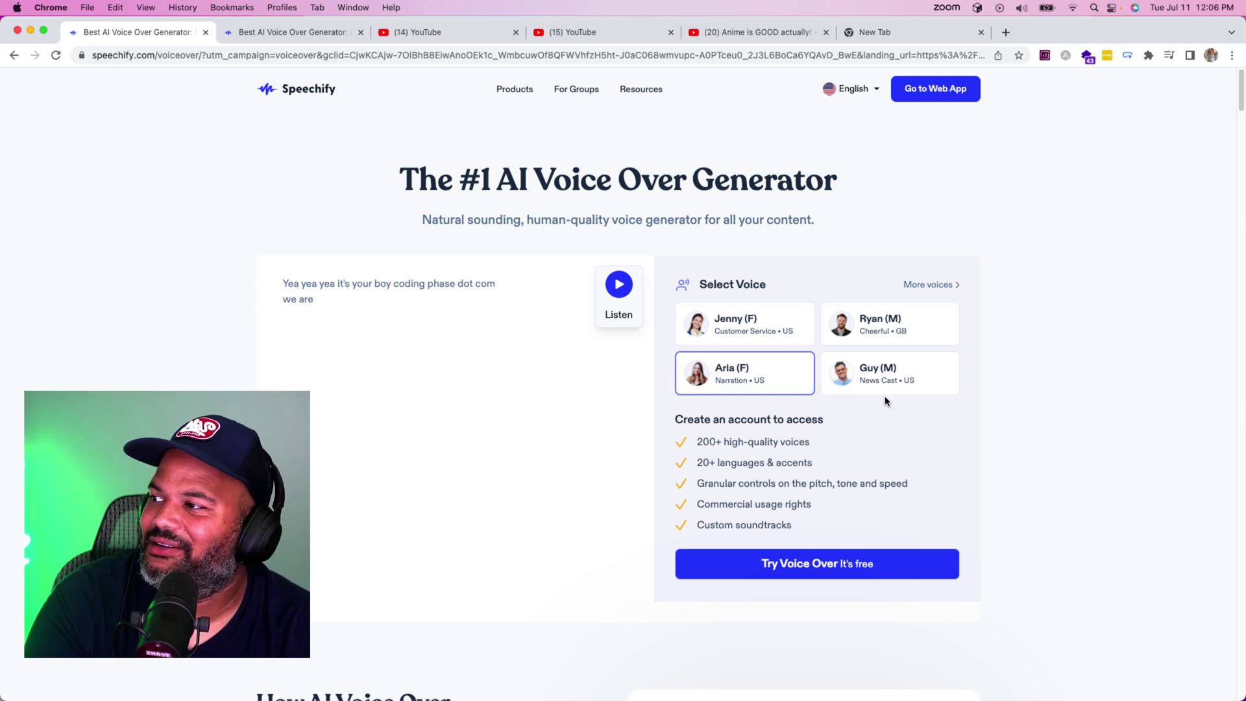
{"action": "type", "text": "here testi"}
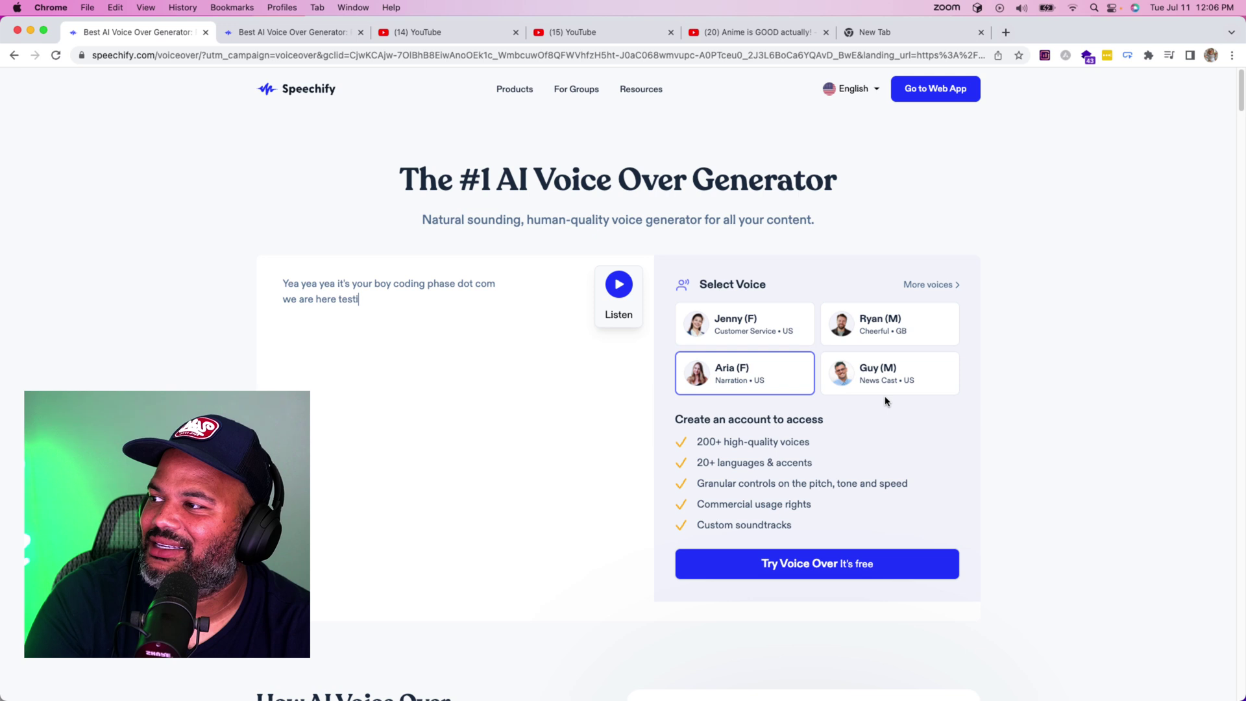
{"action": "type", "text": "ng this aud"}
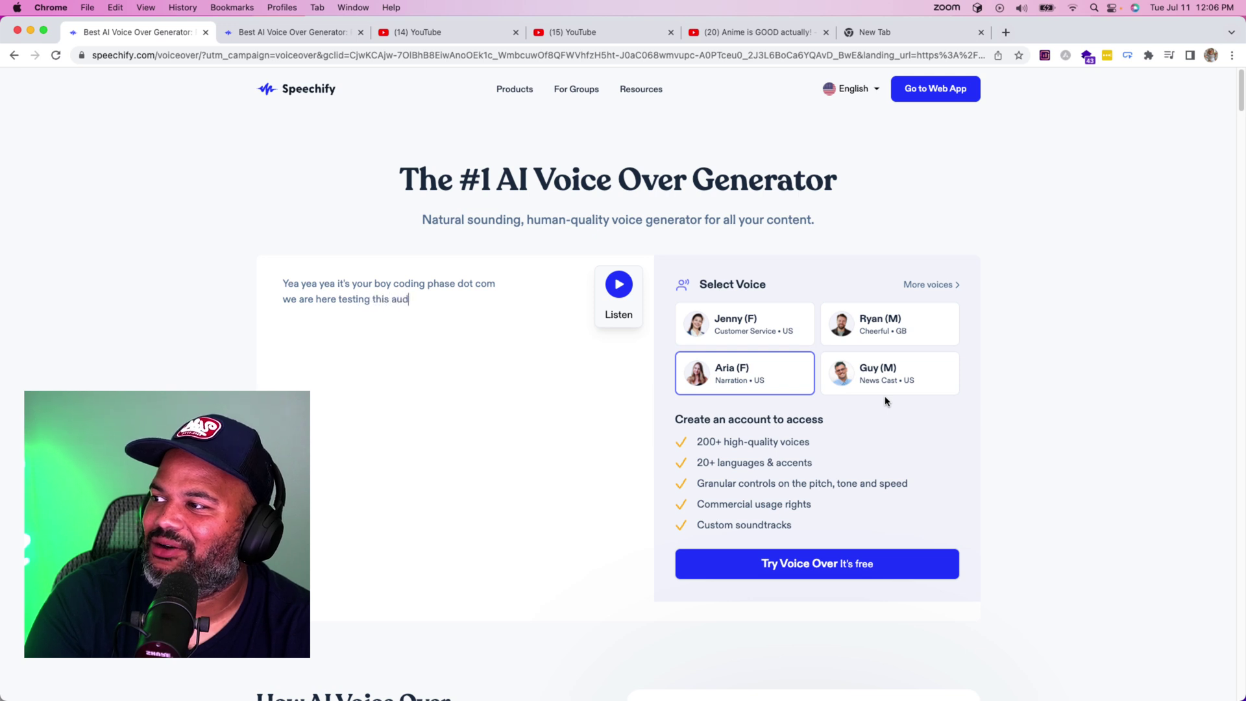
{"action": "type", "text": "io tool f"}
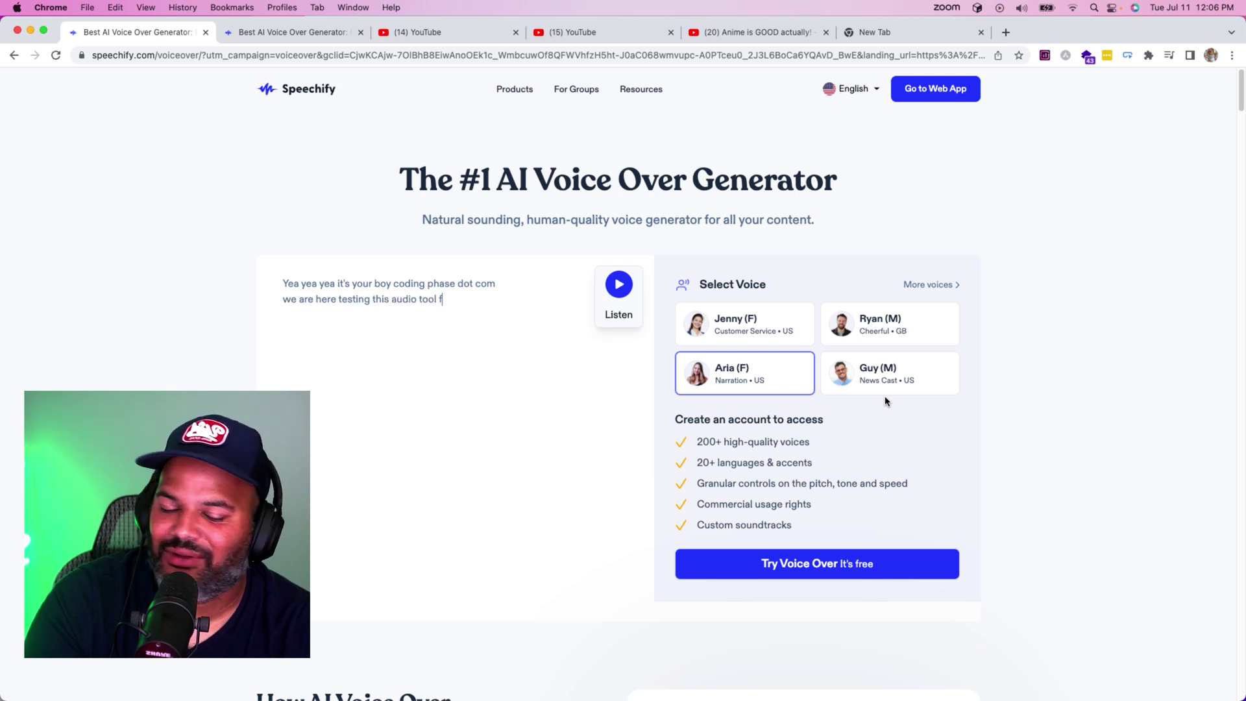
{"action": "type", "text": "or voice overs "}
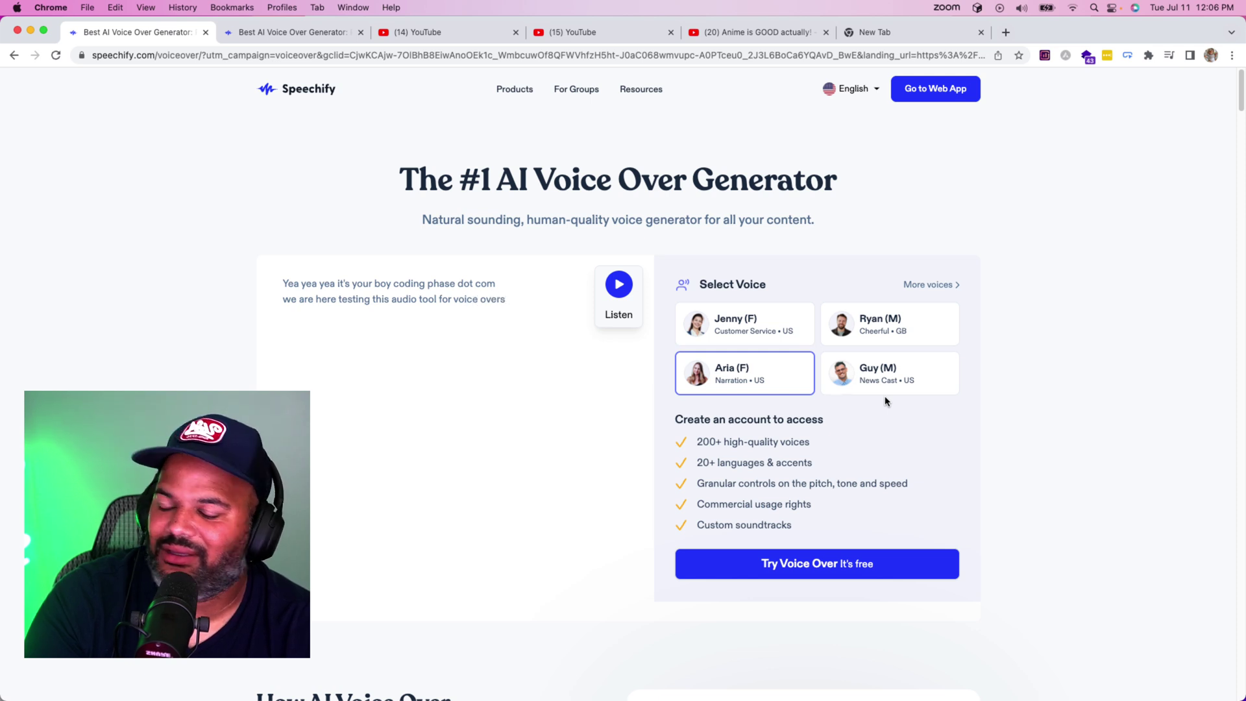
{"action": "type", "text": "and al"}
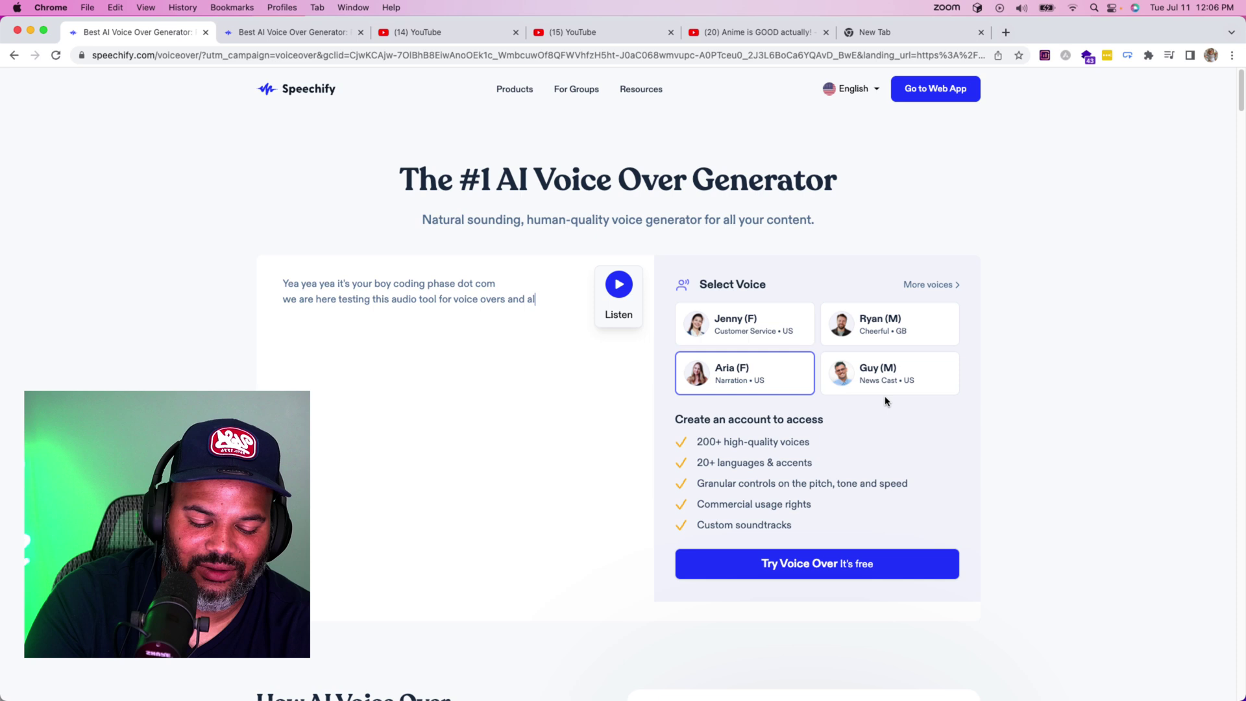
{"action": "type", "text": "so checking"}
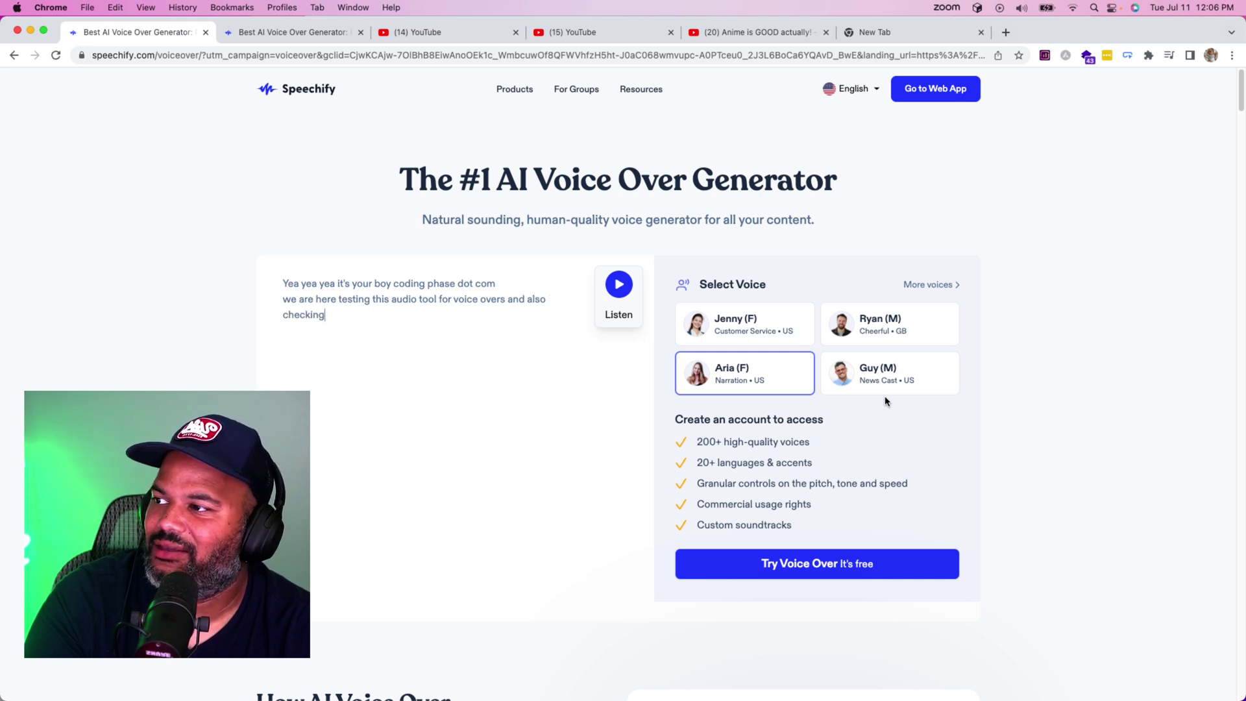
{"action": "type", "text": " it out"}
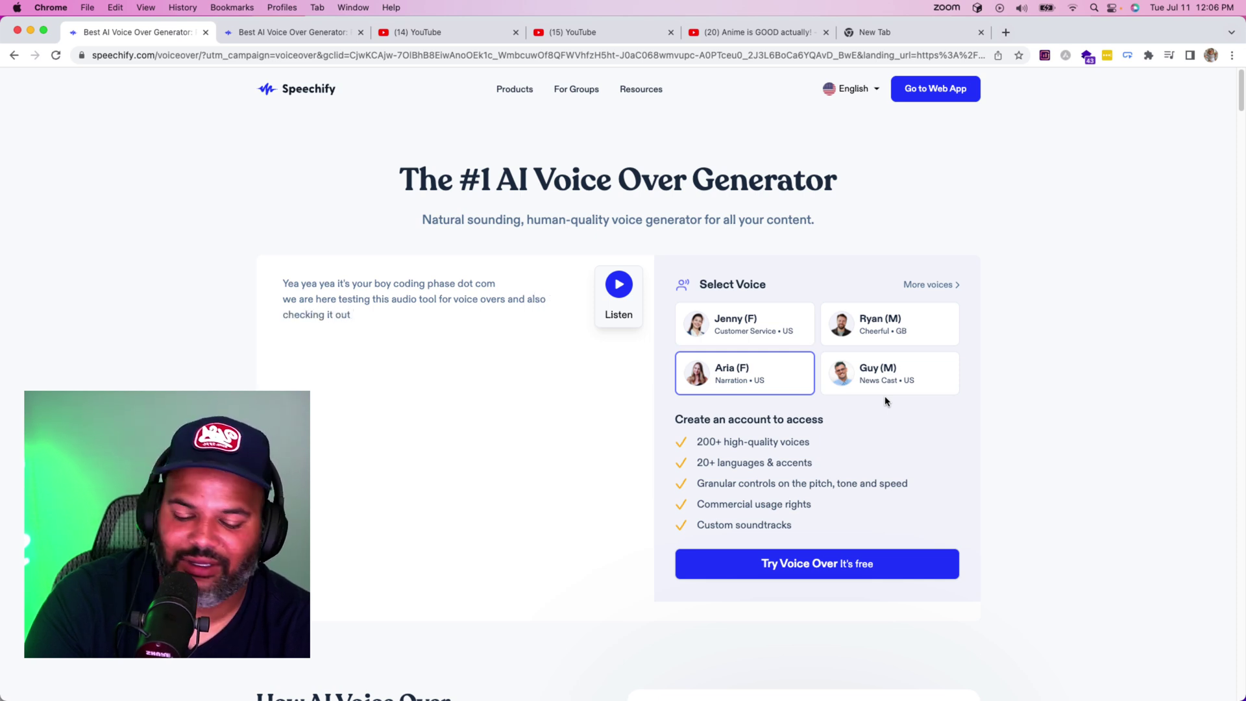
{"action": "type", "text": " t"}
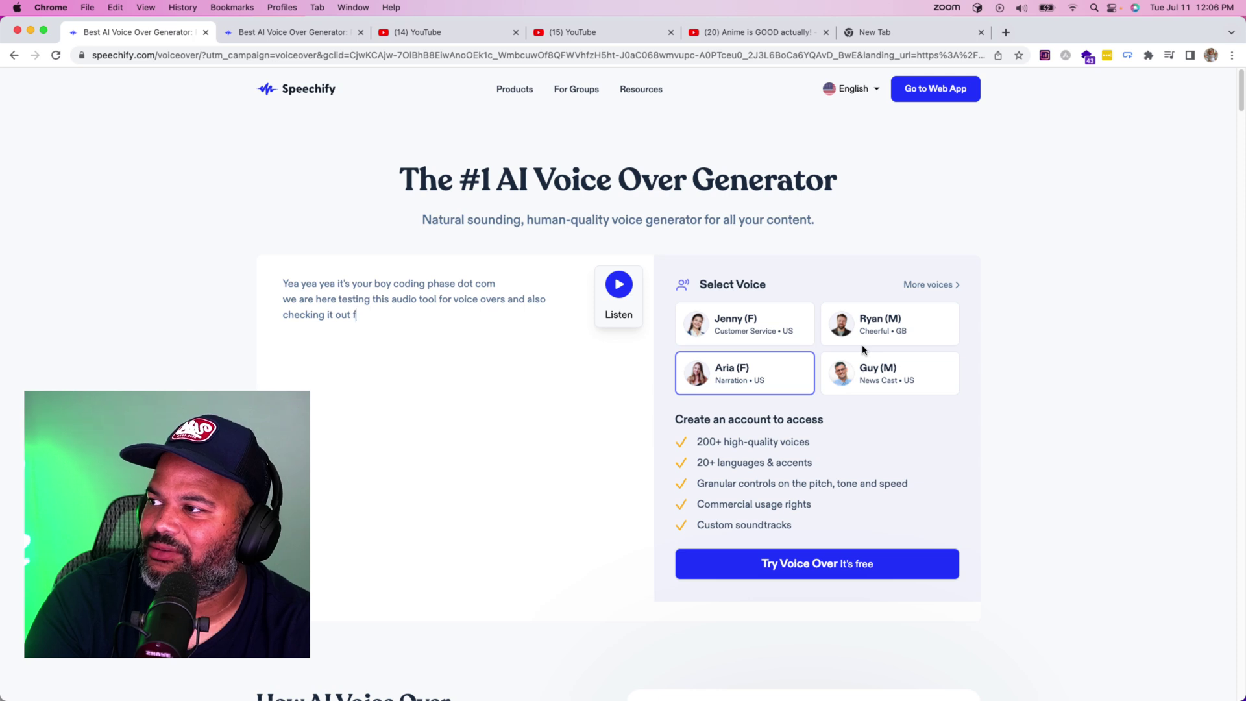
{"action": "type", "text": "o the you t"}
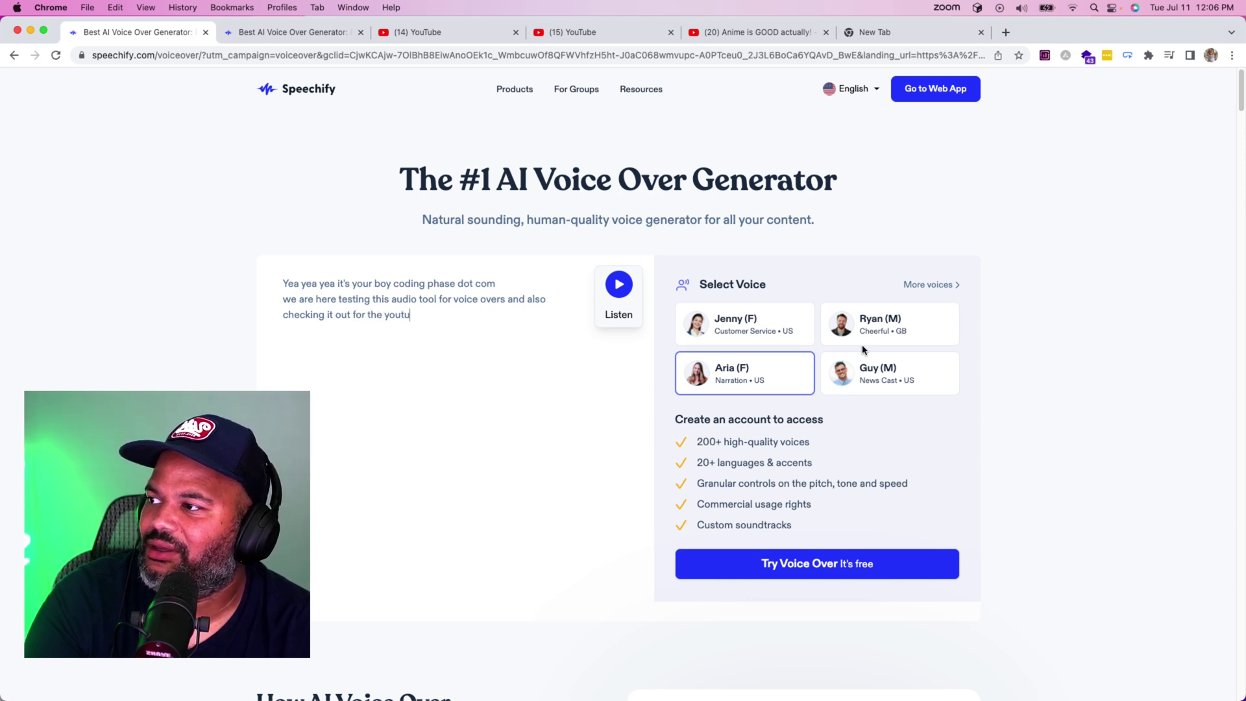
{"action": "type", "text": "be community"}
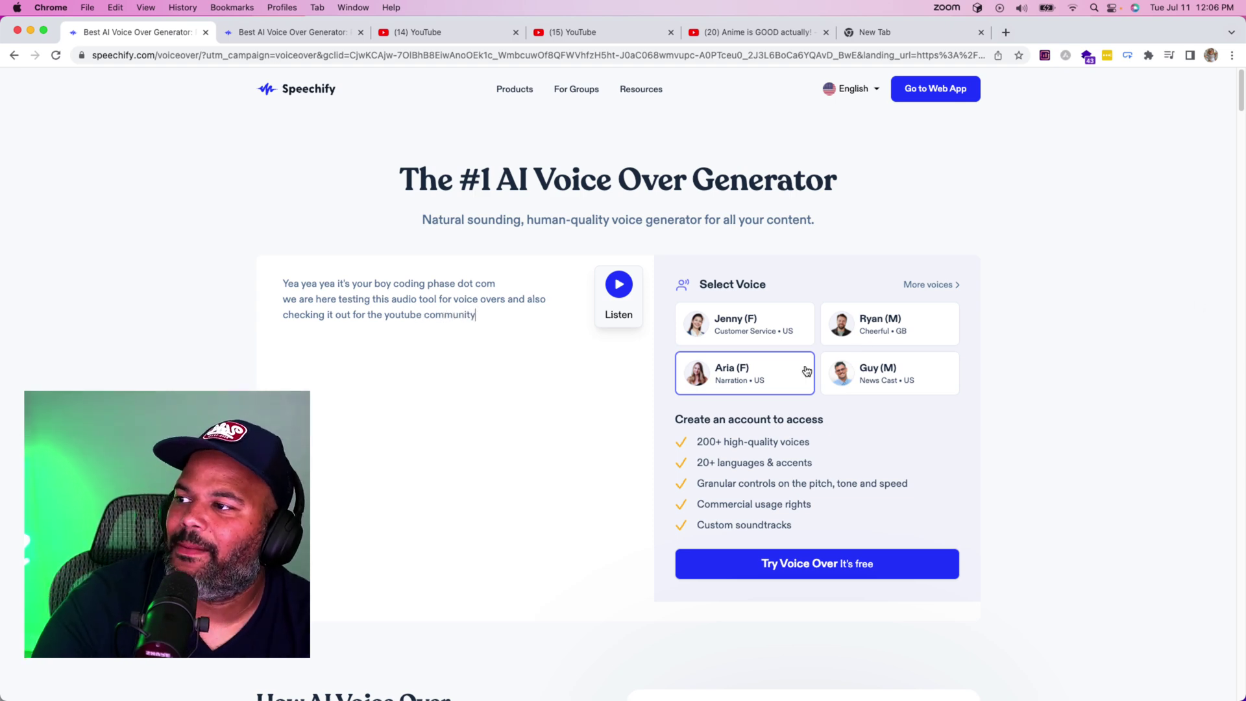
Step: Play the new script in Aria, then Guy (M), then Ryan (M), leaving Ryan selected
{"action": "left_click", "coordinate": [621, 287]}
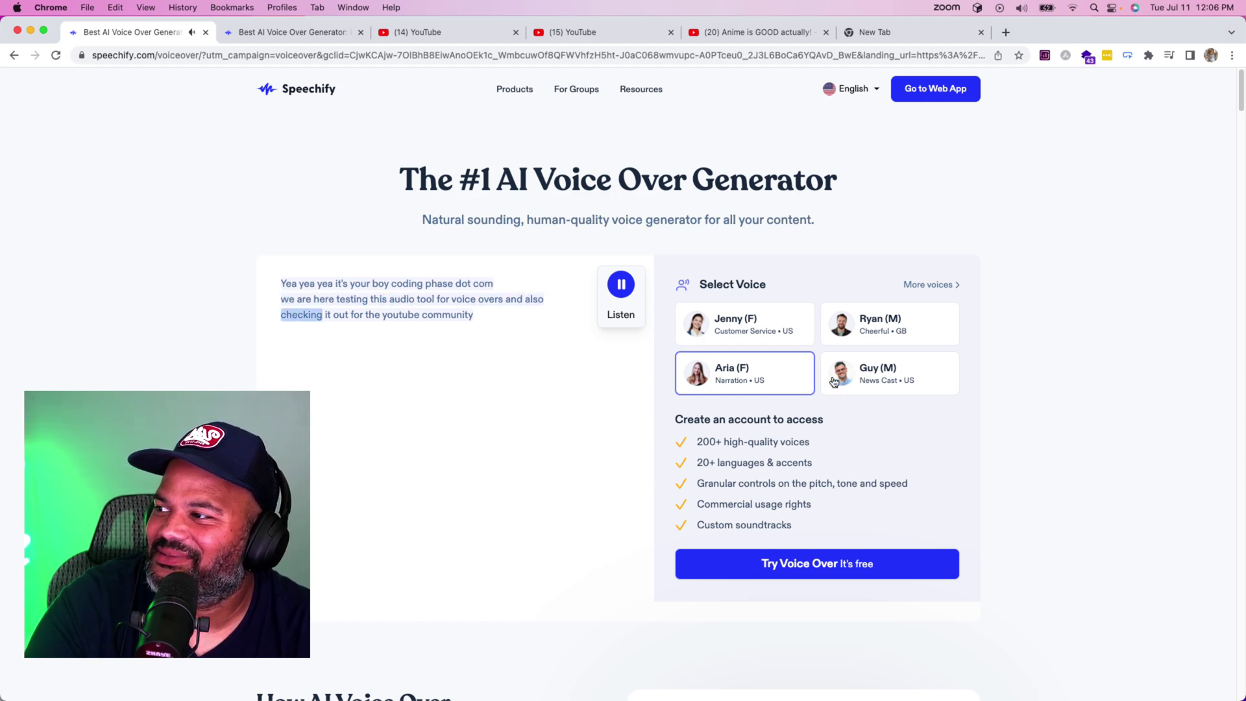
{"action": "left_click", "coordinate": [862, 375]}
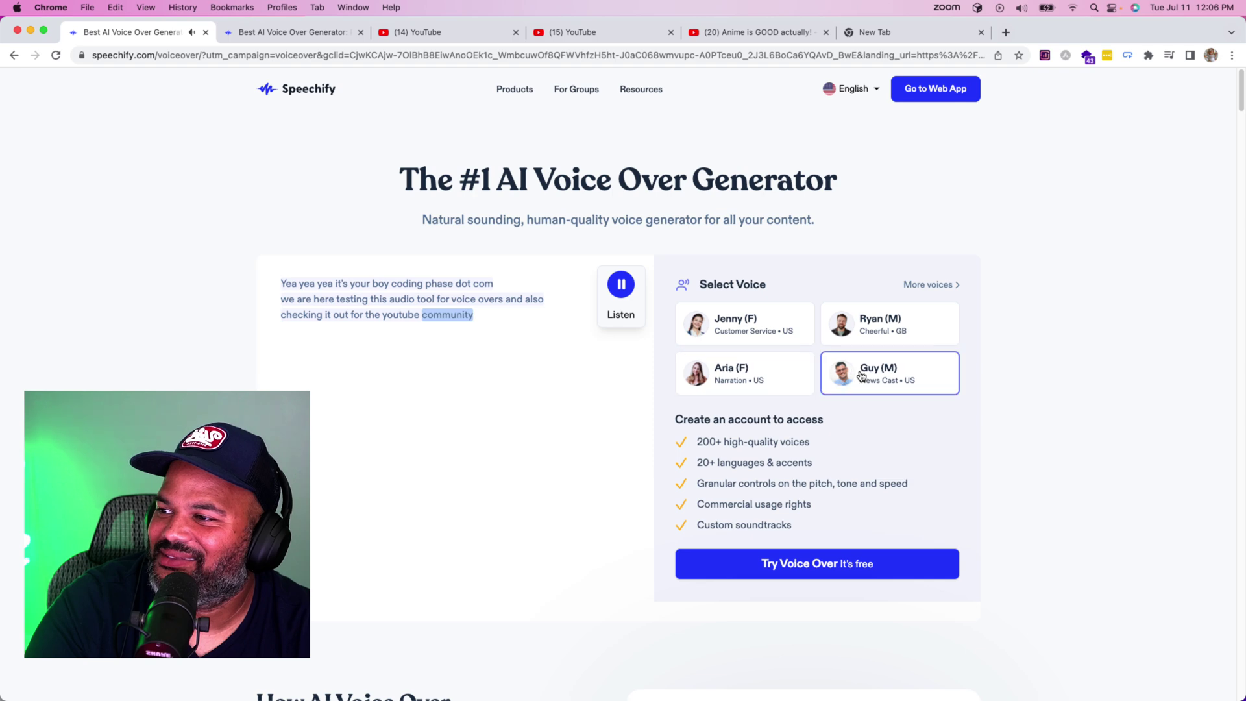
{"action": "left_click", "coordinate": [619, 297]}
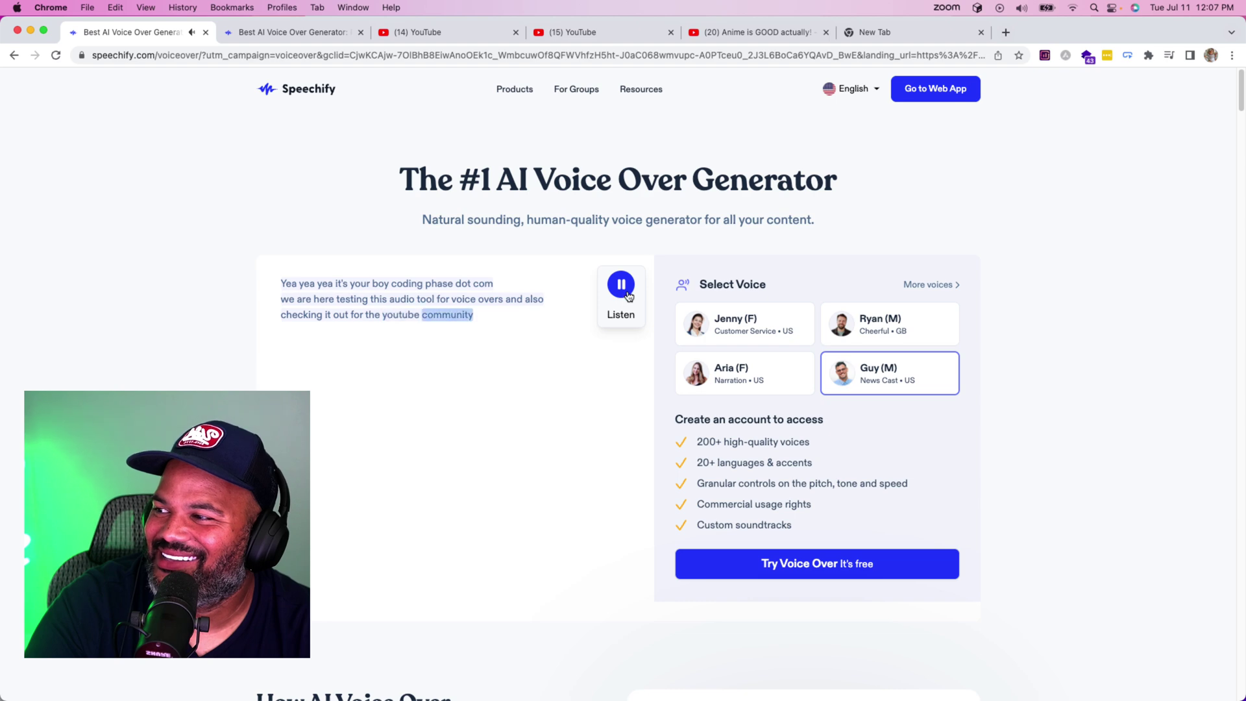
{"action": "left_click", "coordinate": [893, 323]}
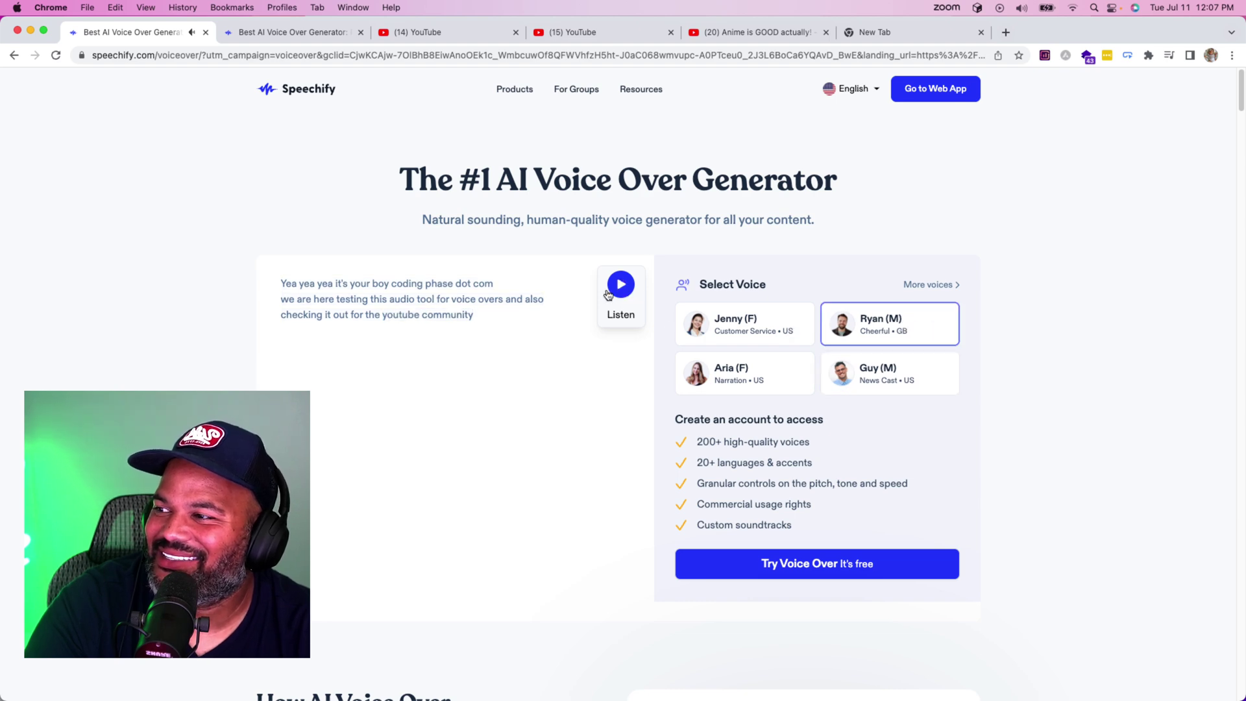
{"action": "left_click", "coordinate": [629, 294]}
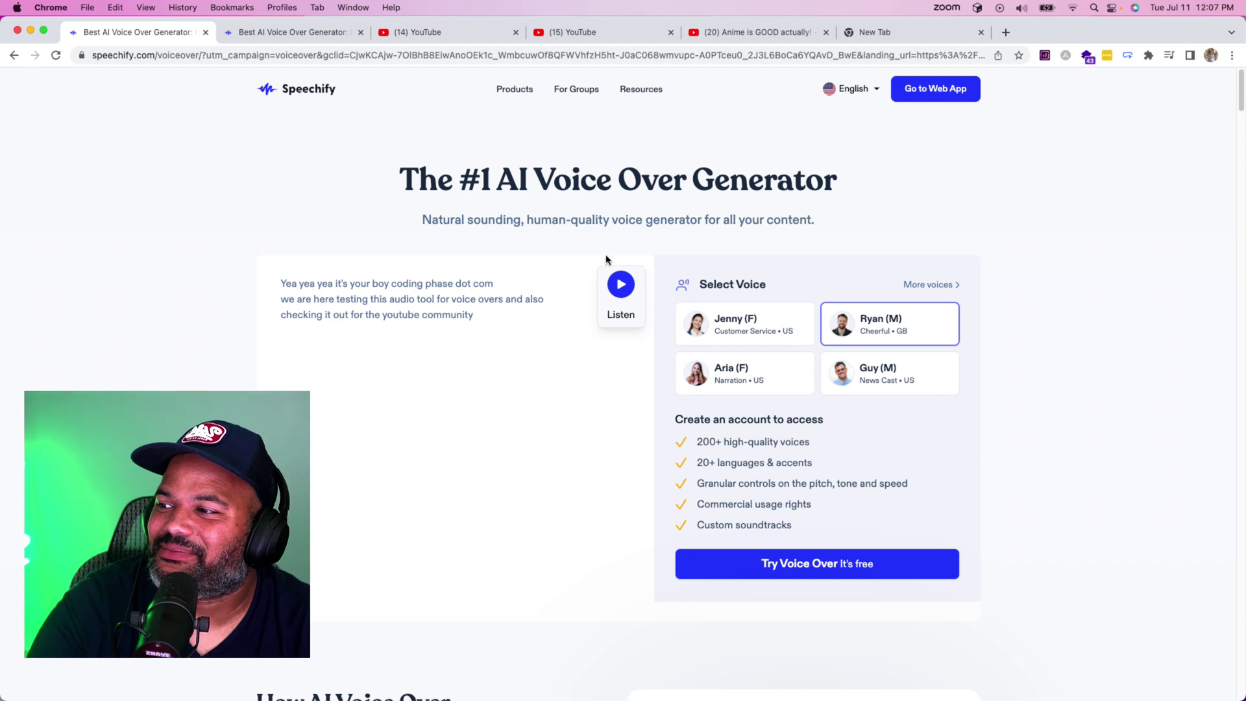
{"action": "scroll", "coordinate": [649, 250], "scroll_direction": "down", "scroll_amount": 3}
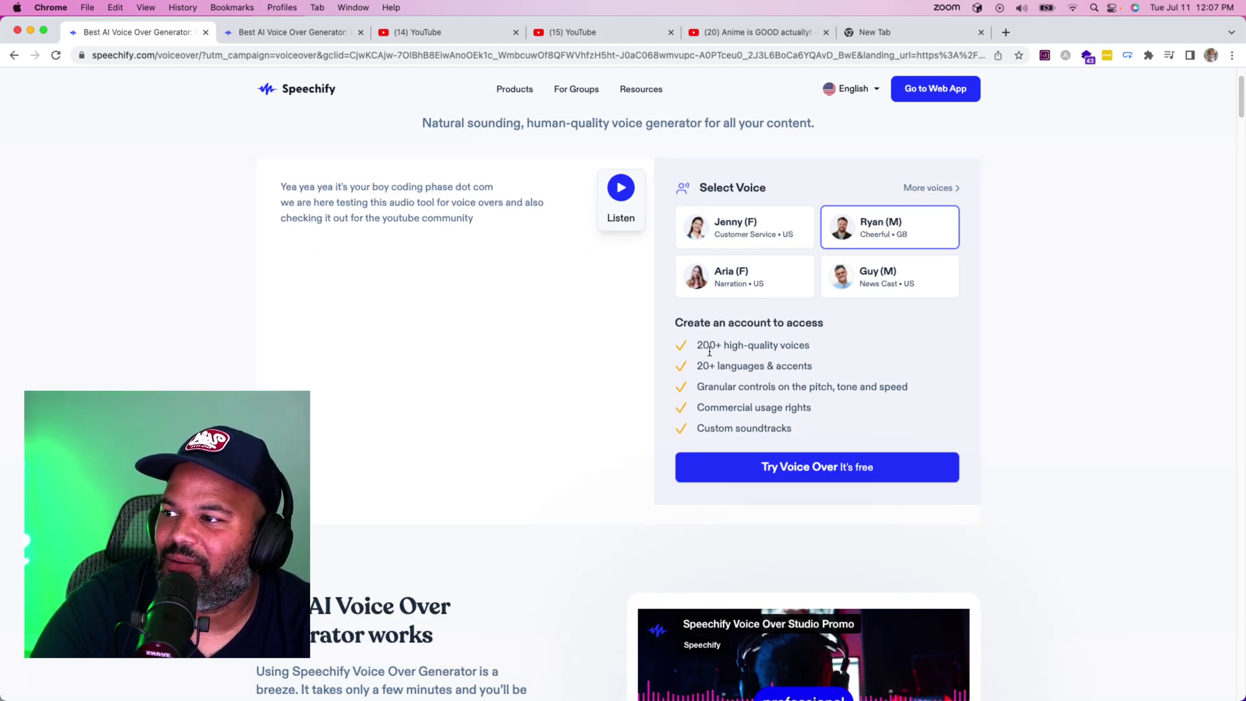
{"action": "scroll", "coordinate": [709, 352], "scroll_direction": "down", "scroll_amount": 1}
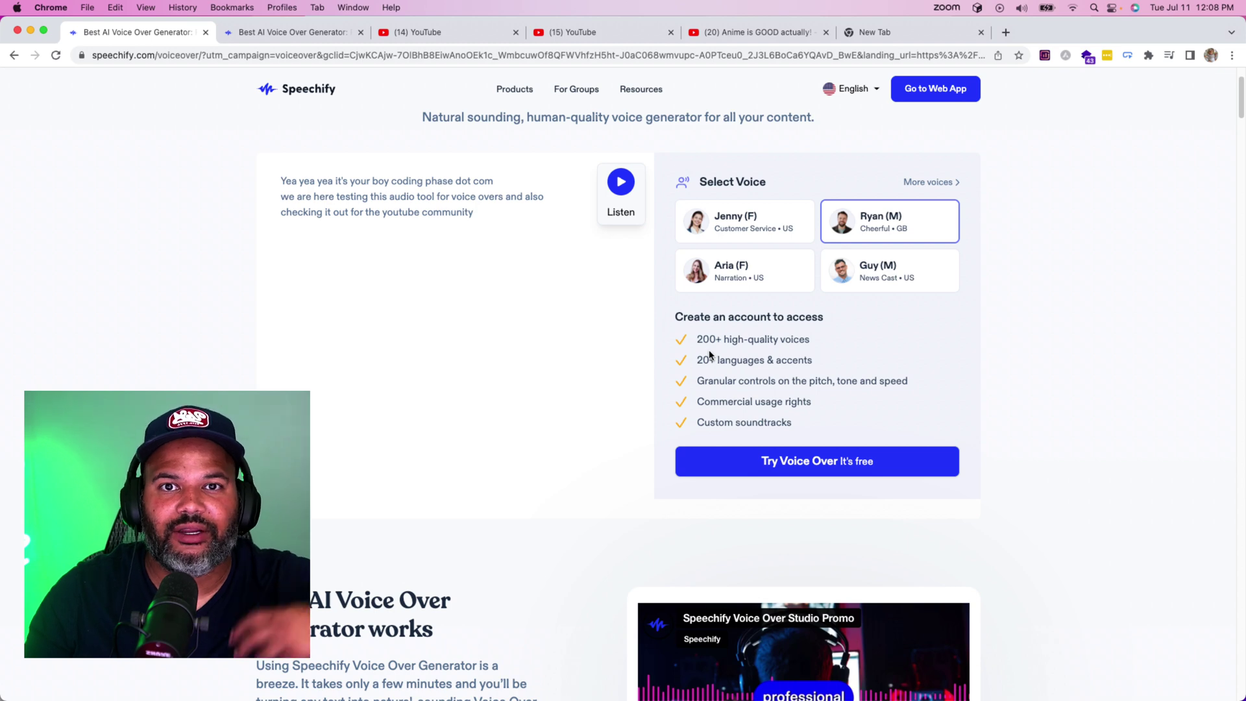
Step: Search YouTube for 'shopify product page' in the second YouTube tab
{"action": "left_click", "coordinate": [569, 31]}
{"action": "left_click", "coordinate": [526, 85]}
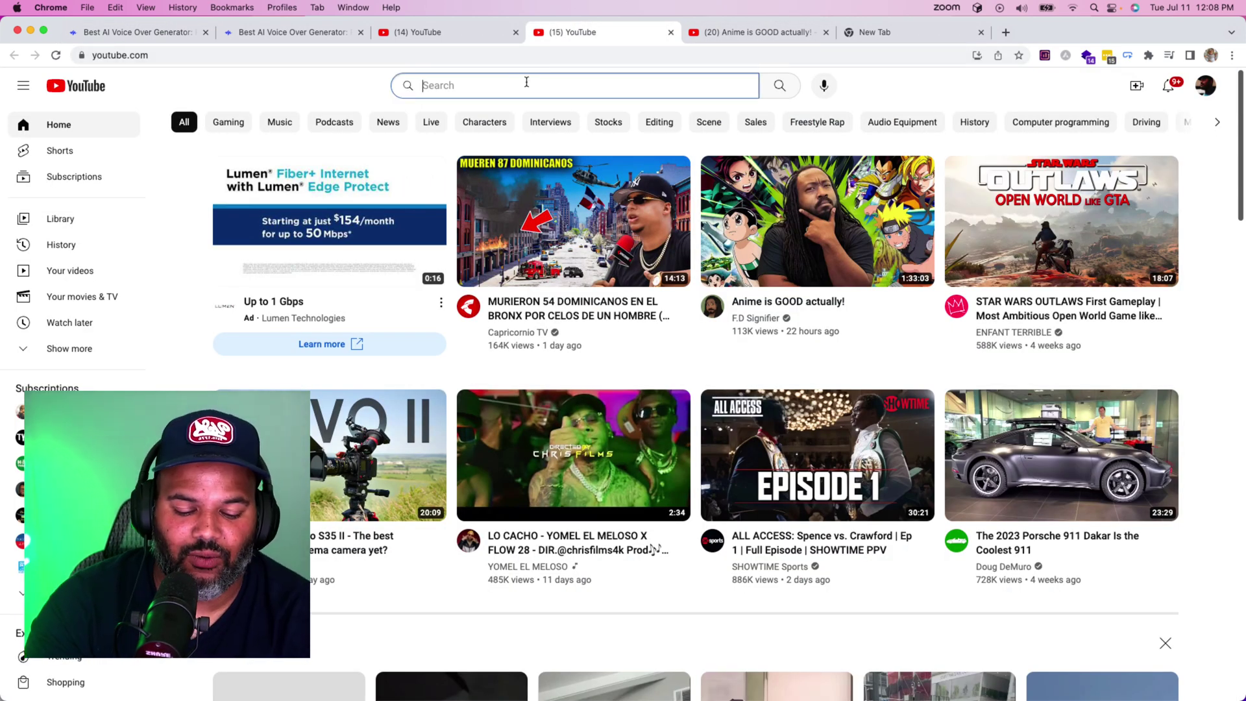
{"action": "type", "text": "shopify "}
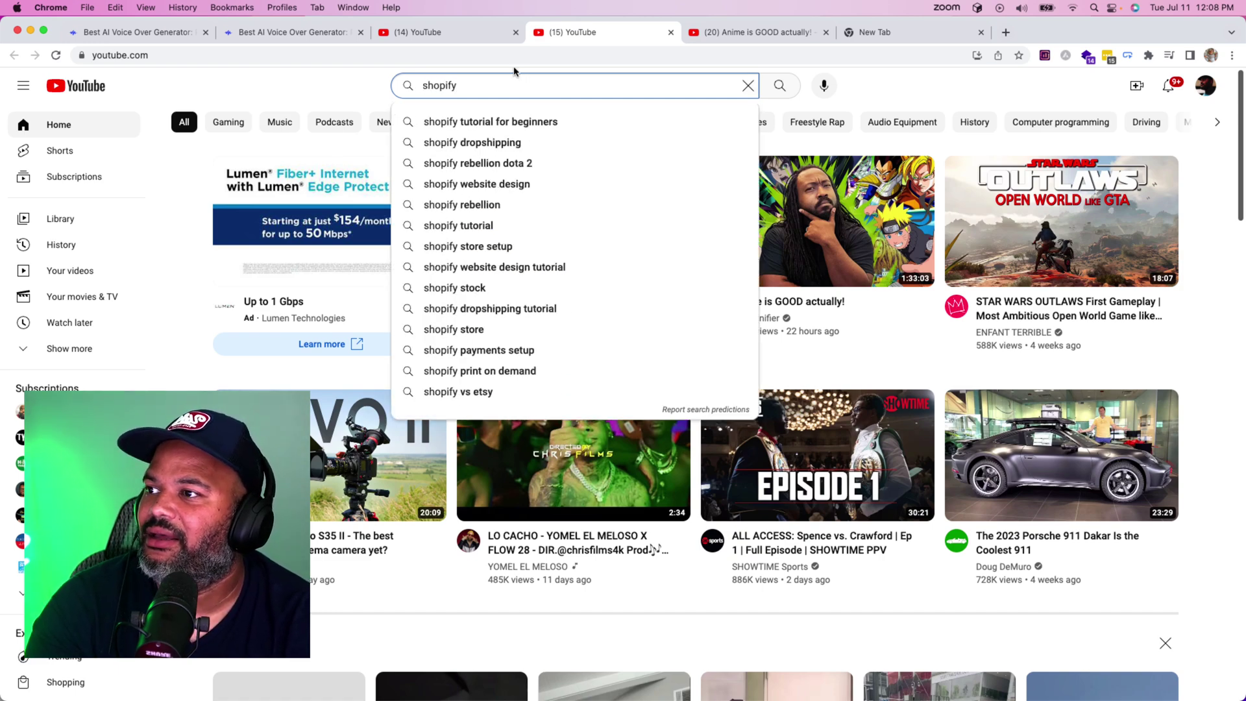
{"action": "type", "text": "pages"}
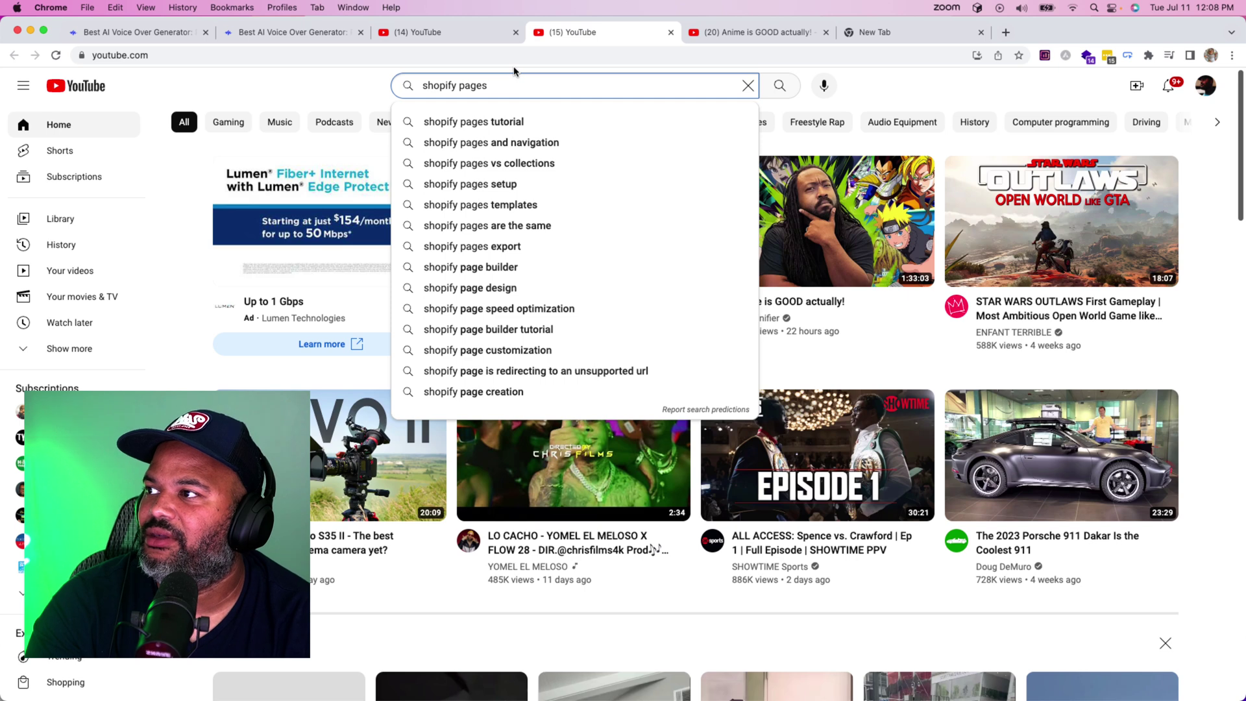
{"action": "key", "text": "BackSpace"}
{"action": "key", "text": "BackSpace"}
{"action": "key", "text": "BackSpace"}
{"action": "key", "text": "BackSpace"}
{"action": "key", "text": "BackSpace"}
{"action": "key", "text": "BackSpace"}
{"action": "type", "text": "pro"}
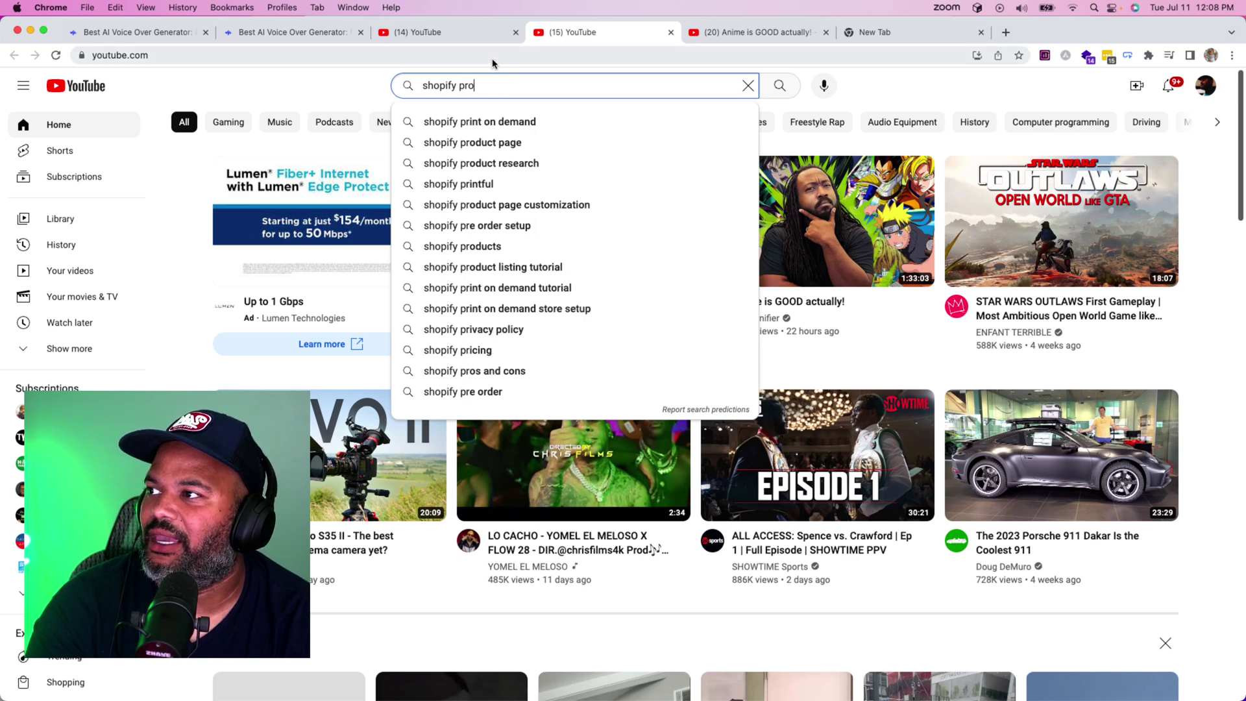
{"action": "type", "text": "duct p"}
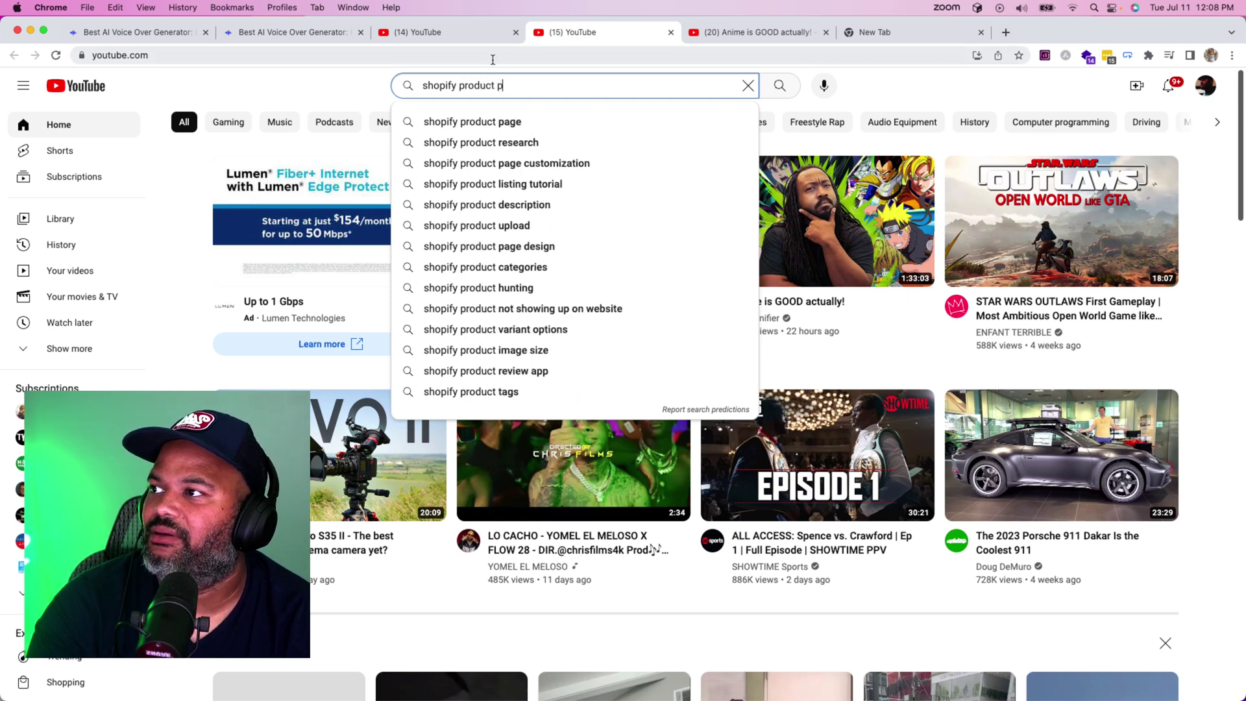
{"action": "type", "text": "age"}
{"action": "key", "text": "Return"}
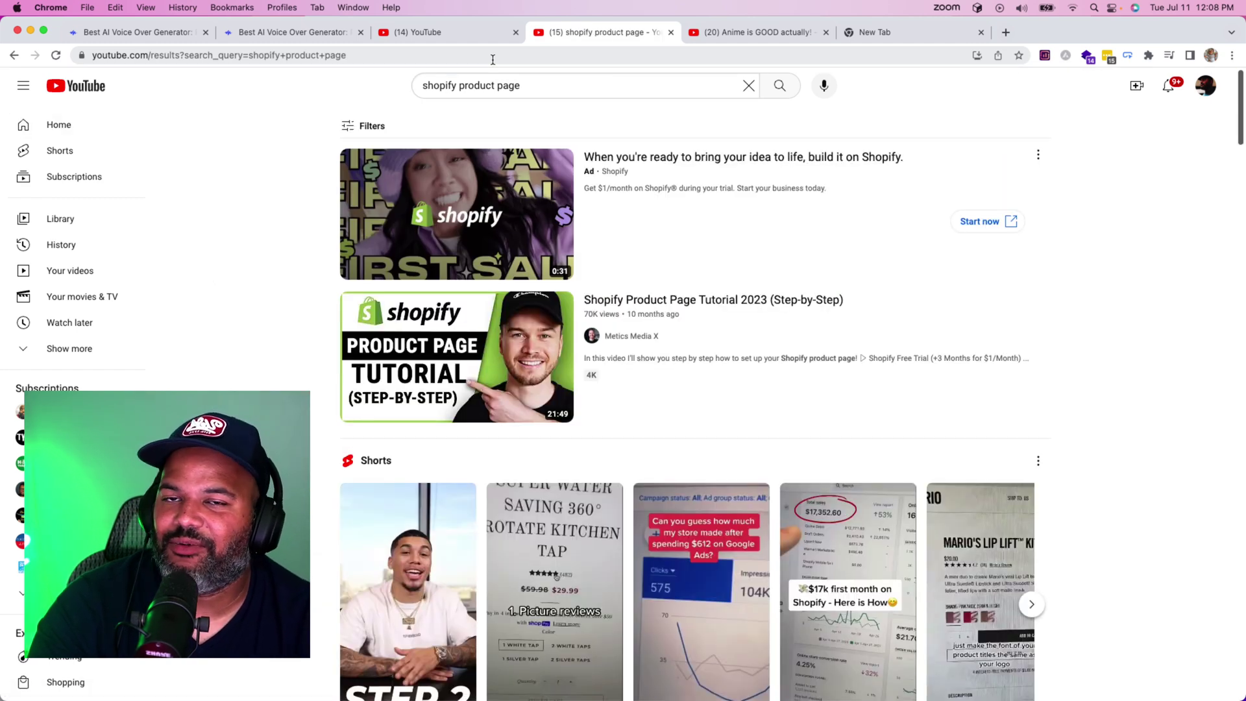
Step: Skip ahead in the color swatches tutorial, read its full description, then return to Speechify
{"action": "scroll", "coordinate": [348, 183], "scroll_direction": "down", "scroll_amount": 6}
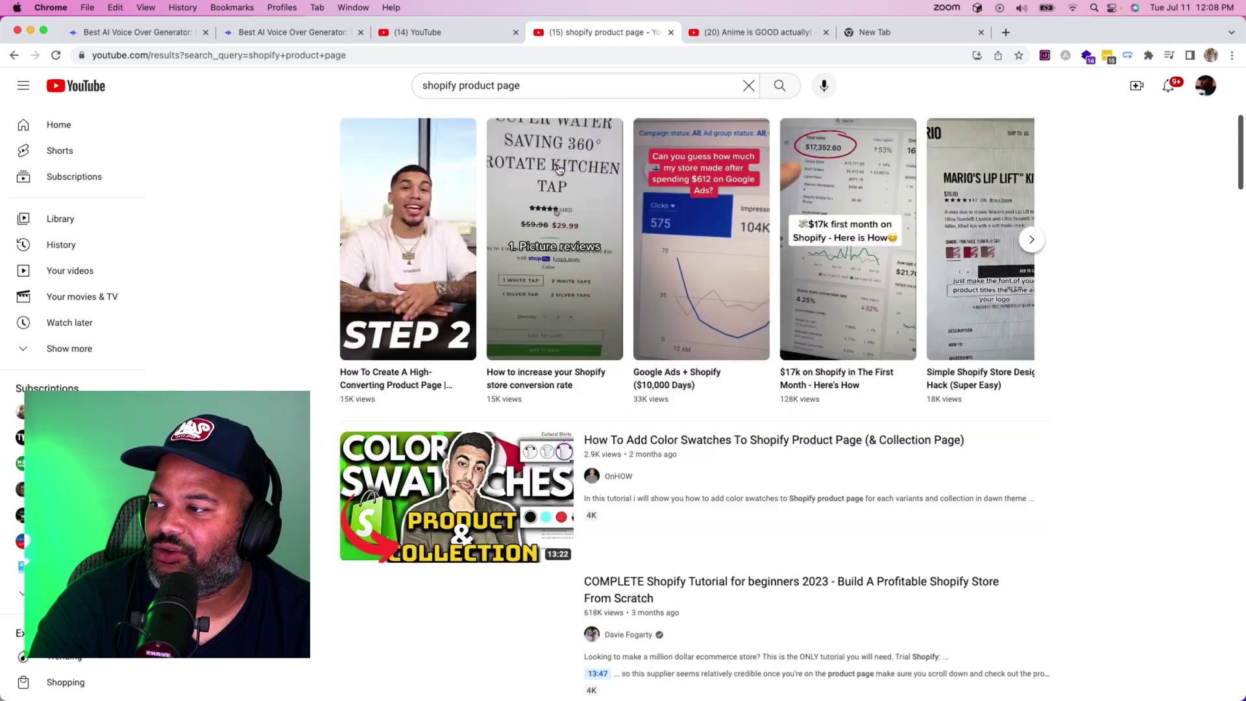
{"action": "scroll", "coordinate": [348, 183], "scroll_direction": "down", "scroll_amount": 3}
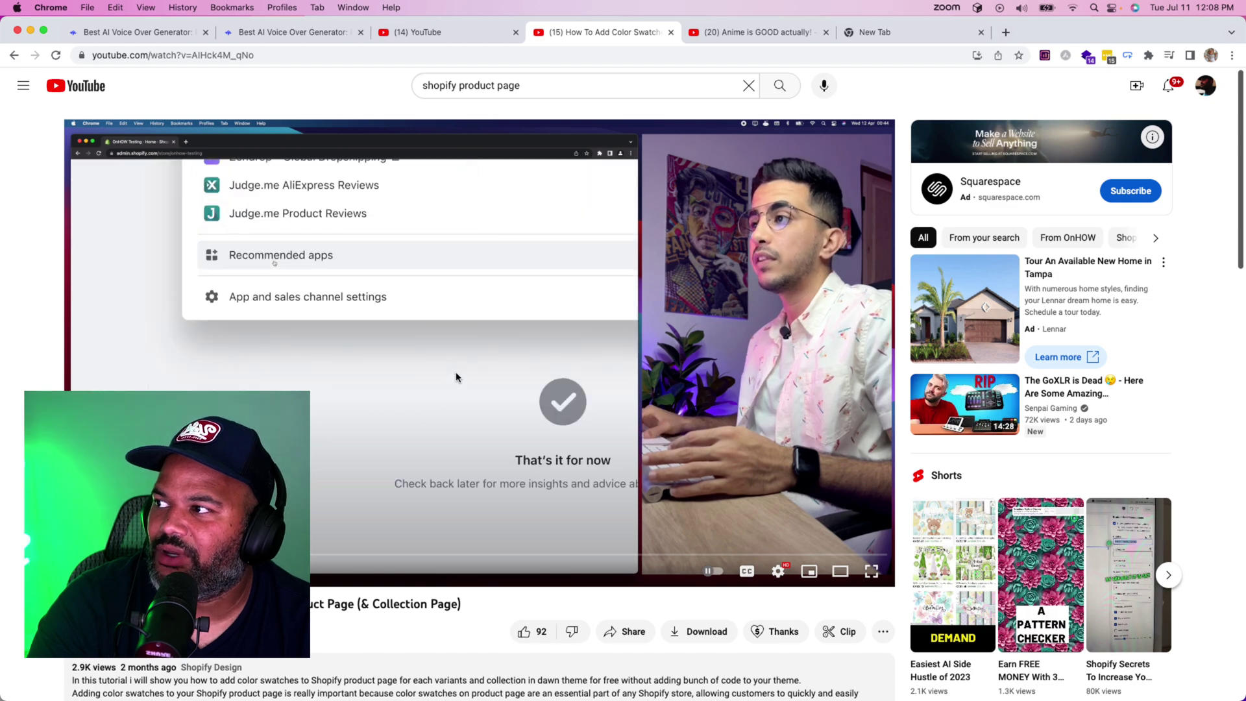
{"action": "left_click_drag", "start_coordinate": [322, 556], "coordinate": [324, 558]}
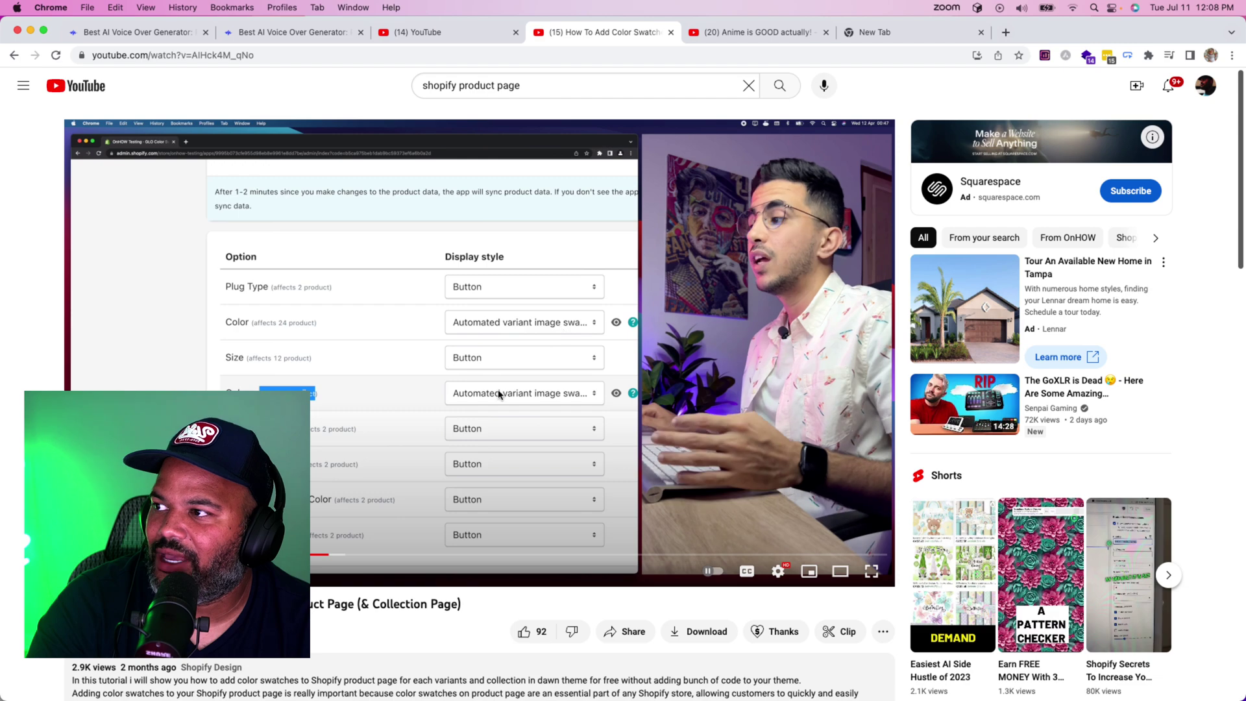
{"action": "left_click", "coordinate": [500, 394]}
{"action": "scroll", "coordinate": [551, 468], "scroll_direction": "down", "scroll_amount": 3}
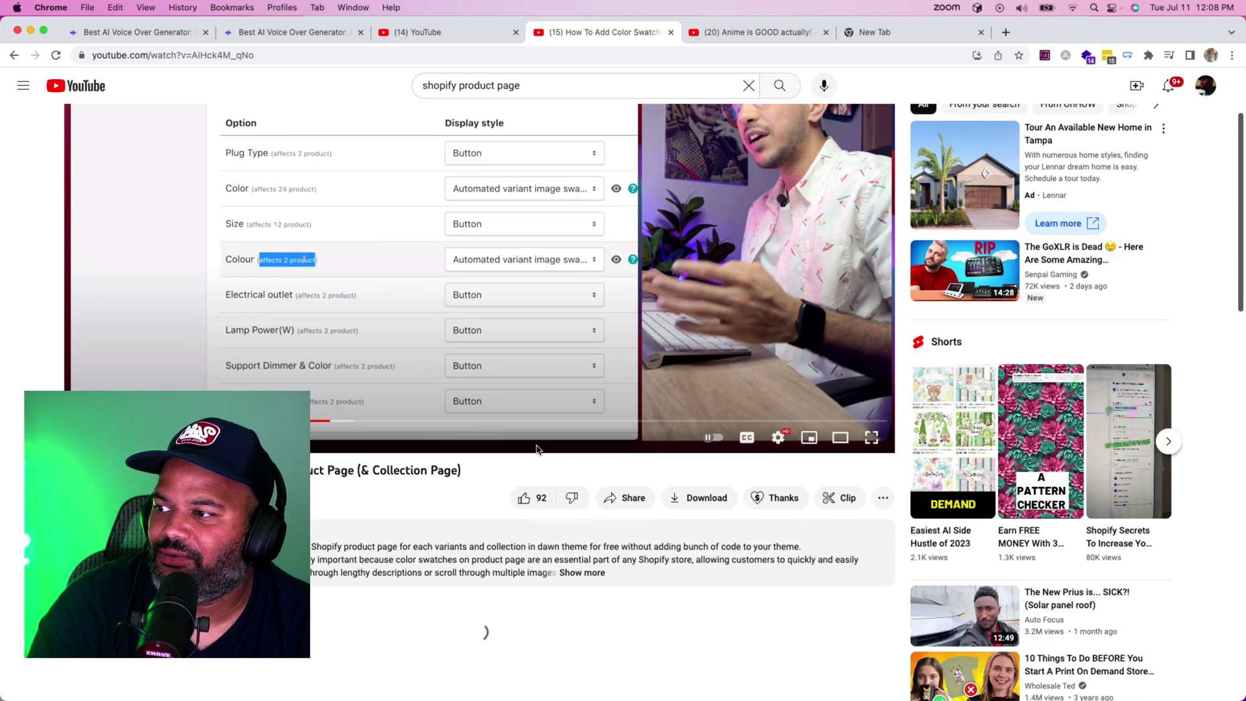
{"action": "scroll", "coordinate": [536, 449], "scroll_direction": "down", "scroll_amount": 2}
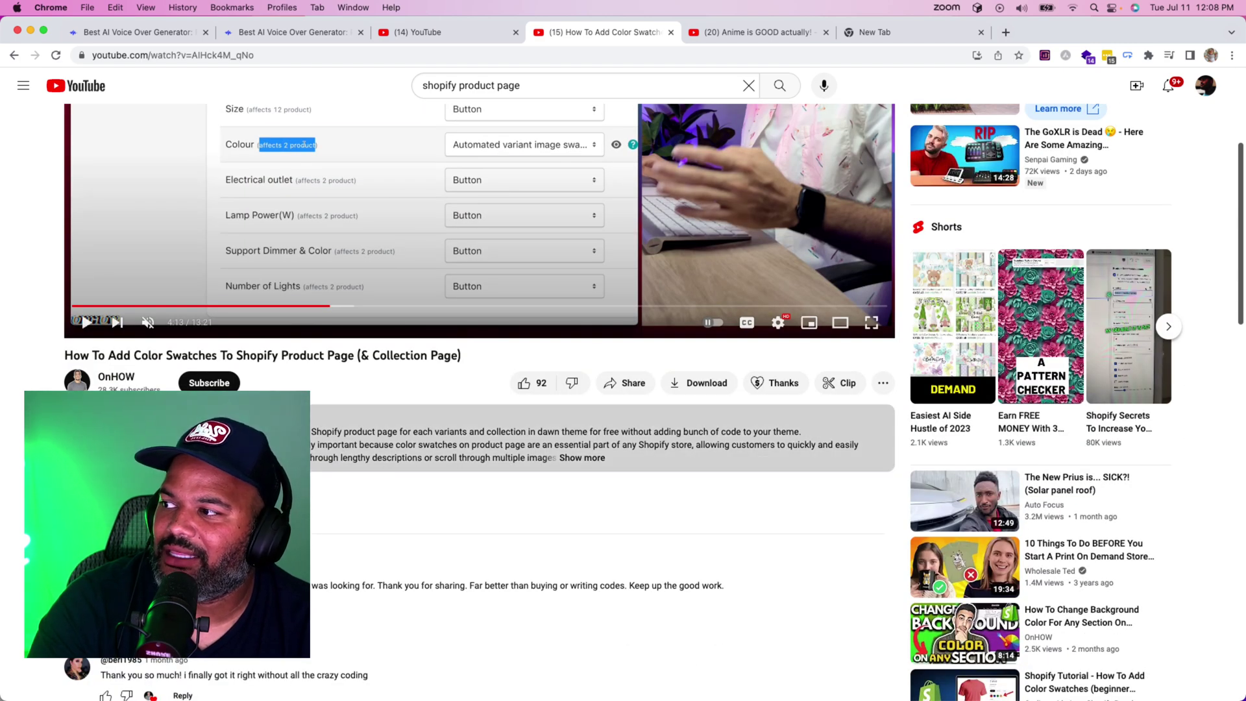
{"action": "left_click", "coordinate": [536, 450]}
{"action": "scroll", "coordinate": [536, 449], "scroll_direction": "down", "scroll_amount": 1}
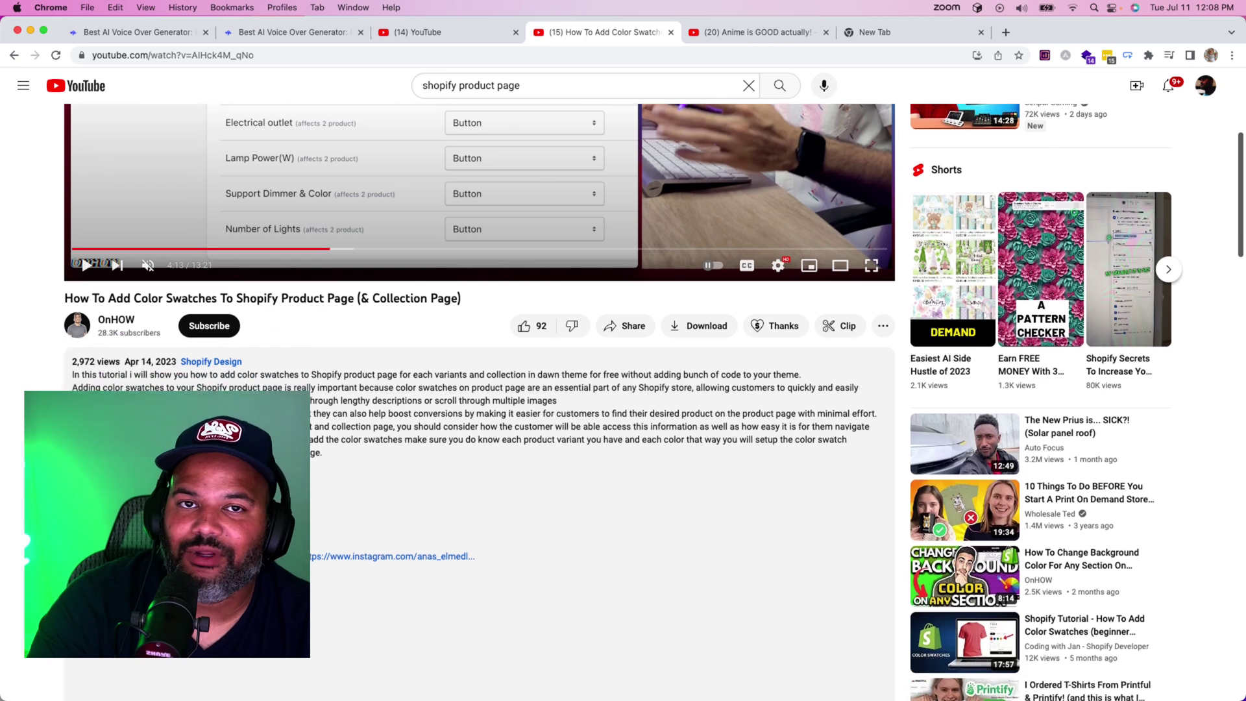
{"action": "scroll", "coordinate": [536, 449], "scroll_direction": "down", "scroll_amount": 2}
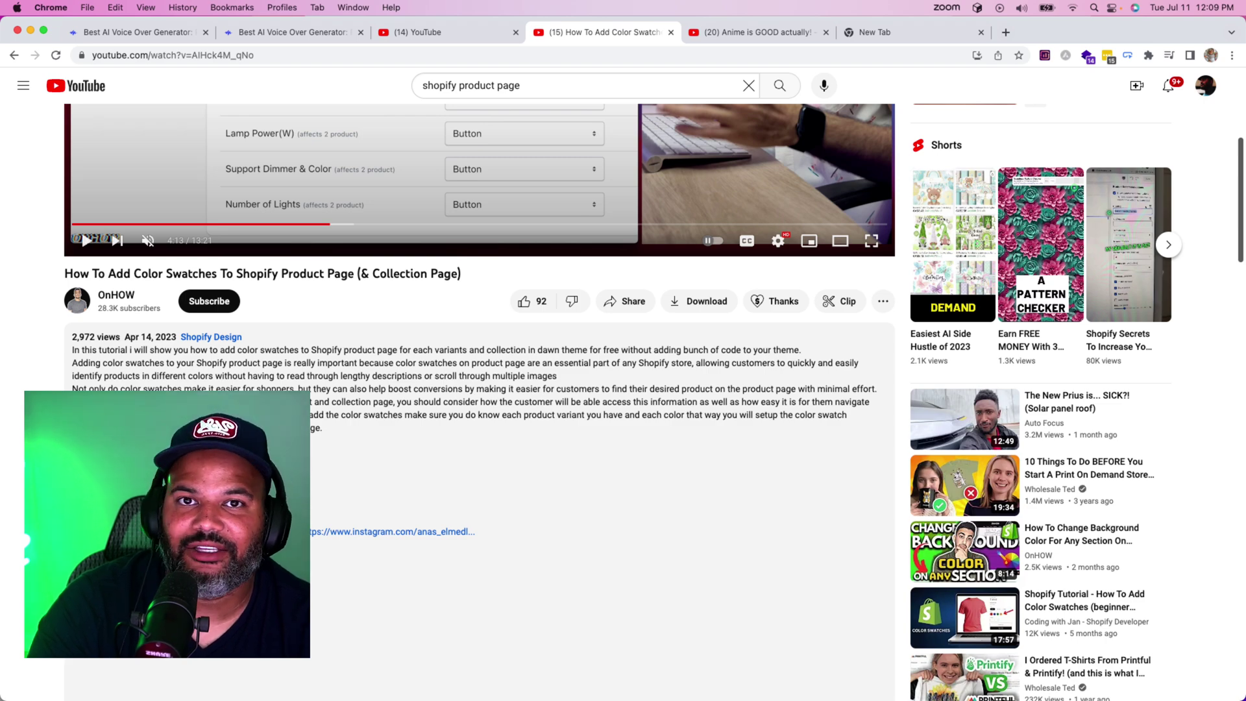
{"action": "scroll", "coordinate": [481, 403], "scroll_direction": "down", "scroll_amount": 6}
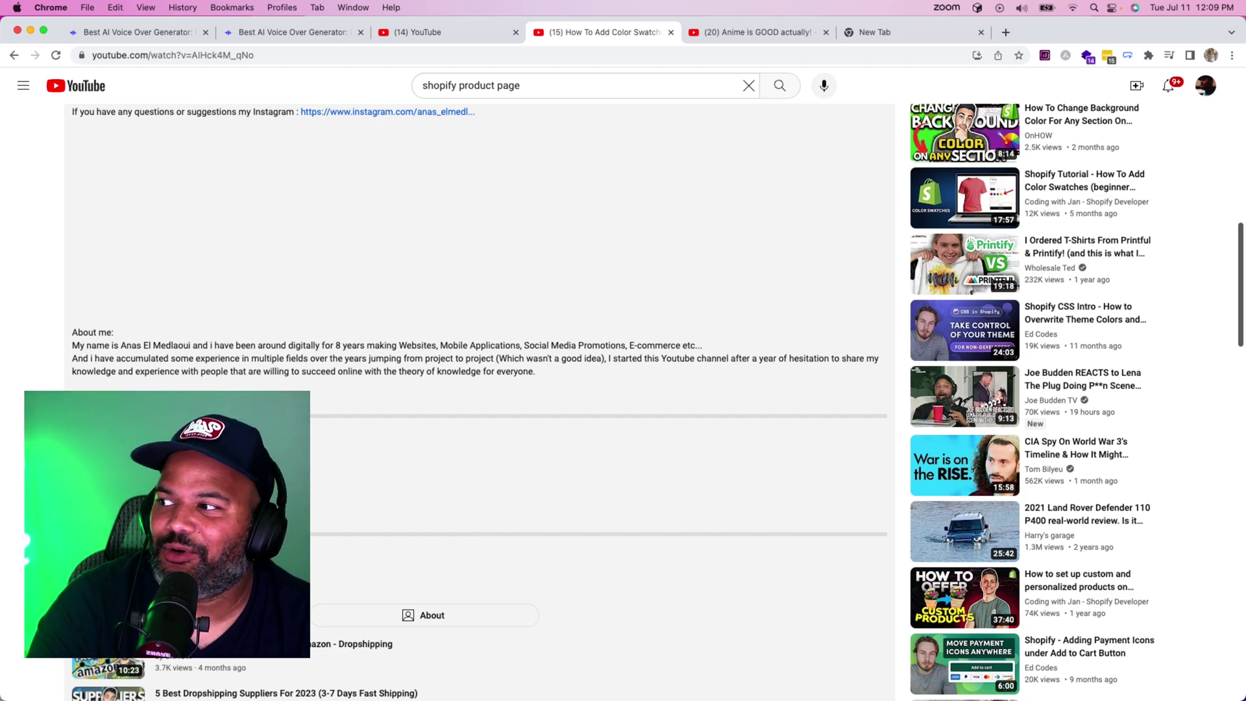
{"action": "scroll", "coordinate": [480, 402], "scroll_direction": "down", "scroll_amount": 3}
{"action": "scroll", "coordinate": [1032, 690], "scroll_direction": "down", "scroll_amount": 6}
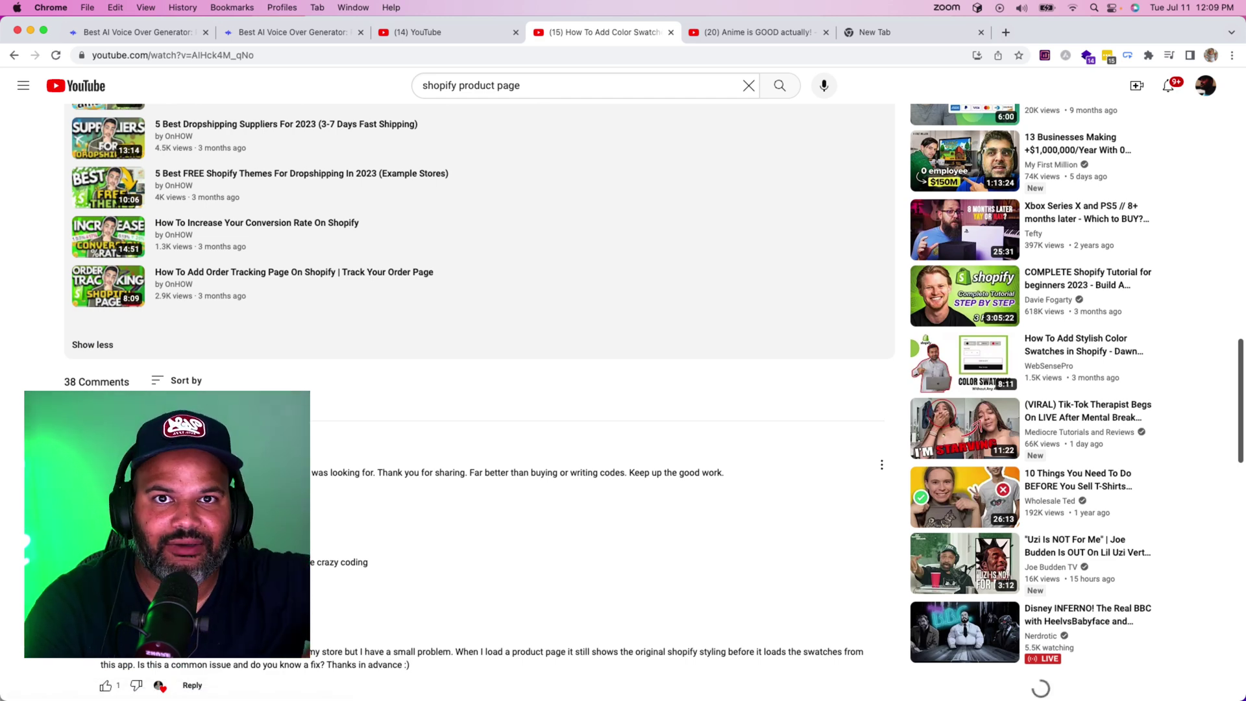
{"action": "scroll", "coordinate": [1033, 689], "scroll_direction": "down", "scroll_amount": 5}
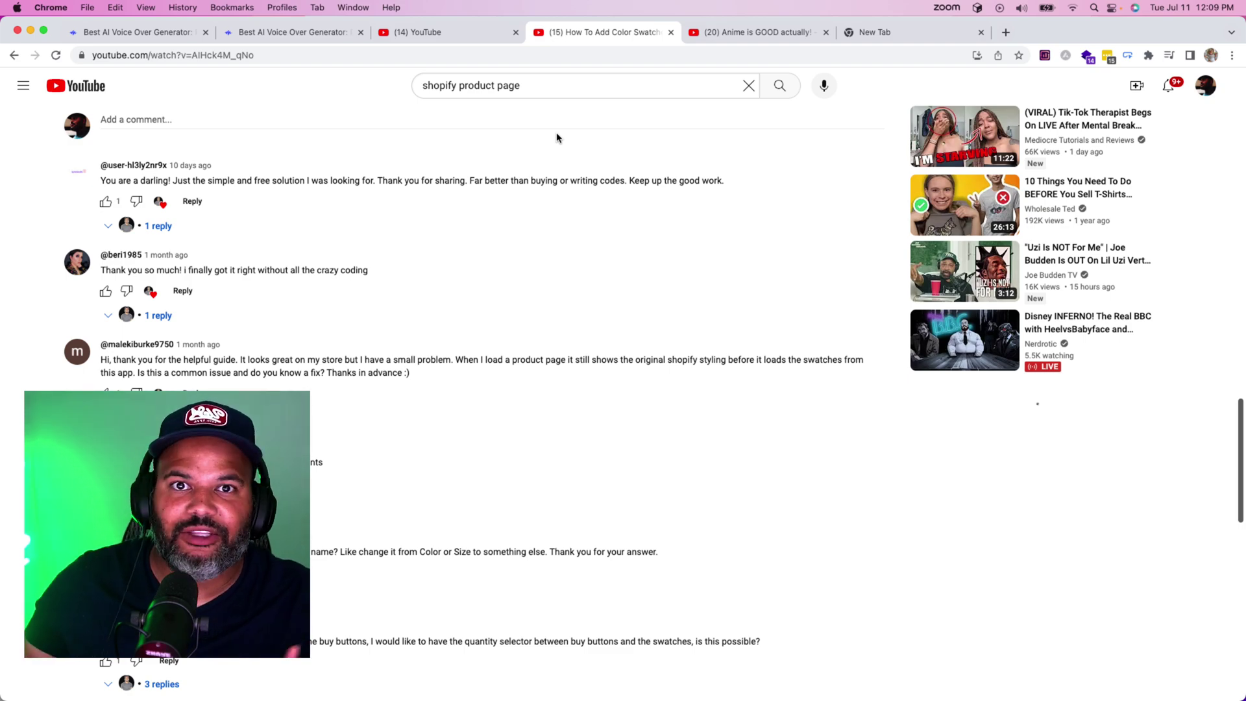
{"action": "scroll", "coordinate": [412, 147], "scroll_direction": "up", "scroll_amount": 10}
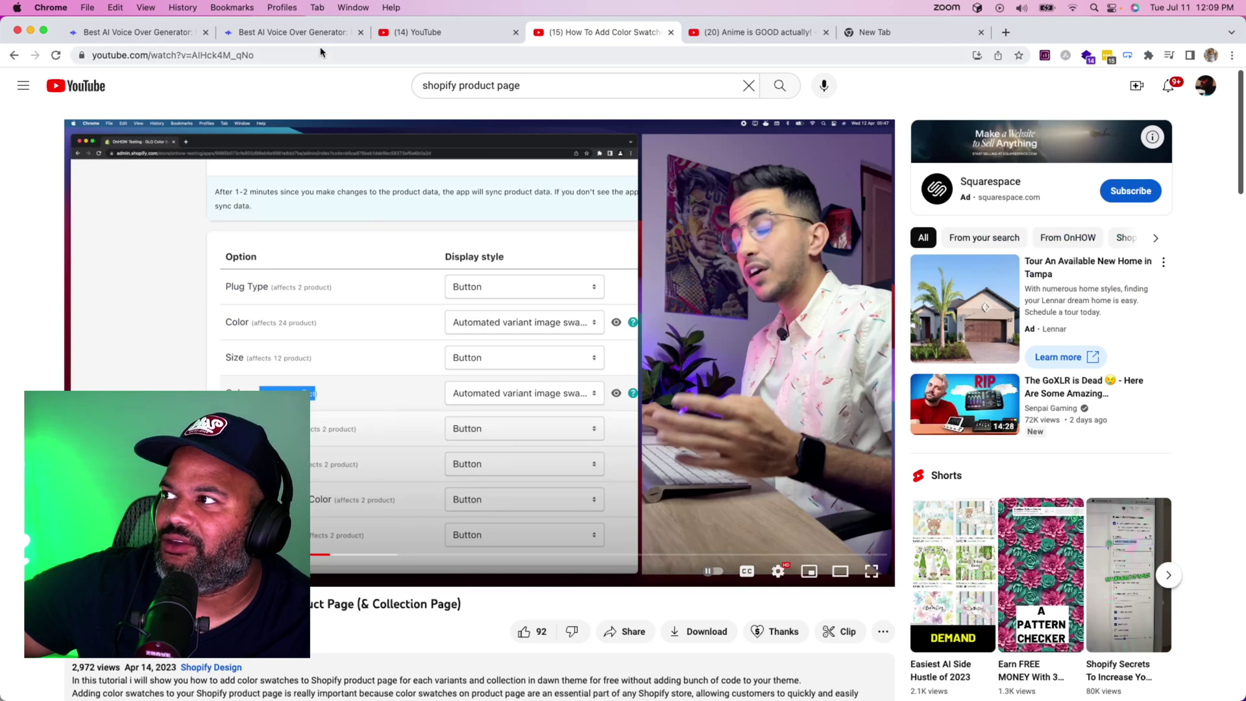
{"action": "left_click", "coordinate": [318, 32]}
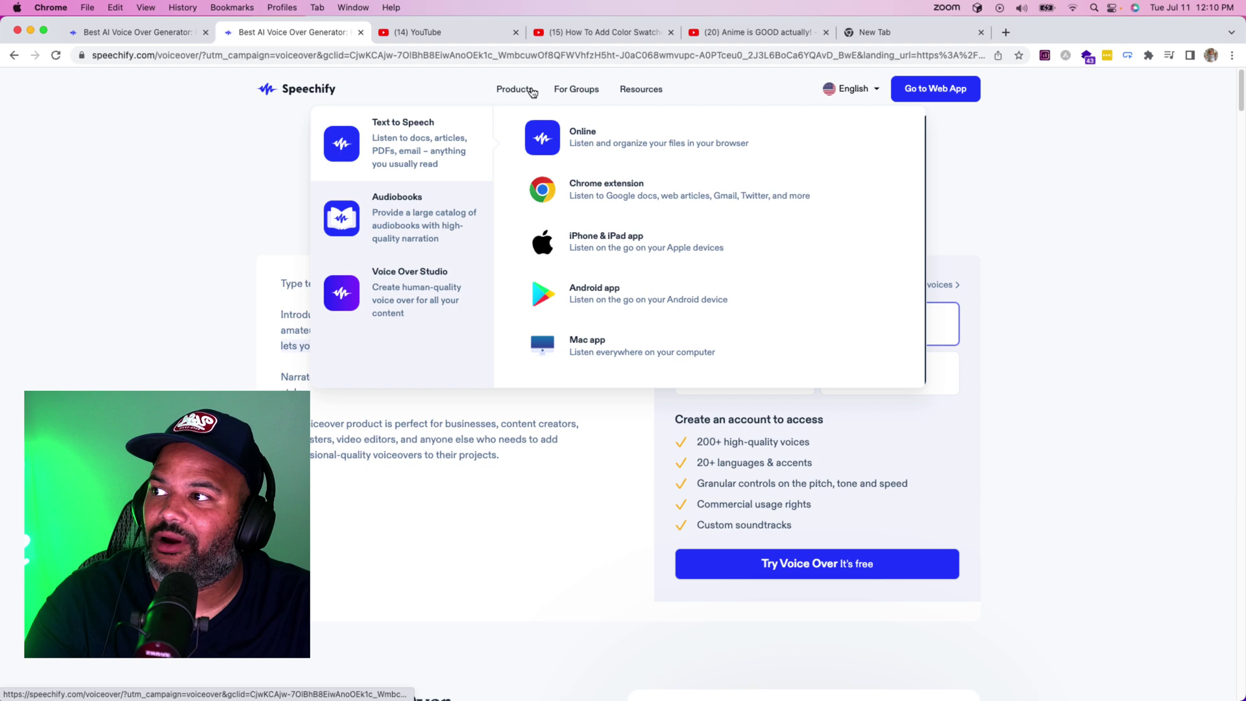
Step: Load the 'voice preview.m4a' recording on the Voice Cloning page
{"action": "mouse_move", "coordinate": [436, 296]}
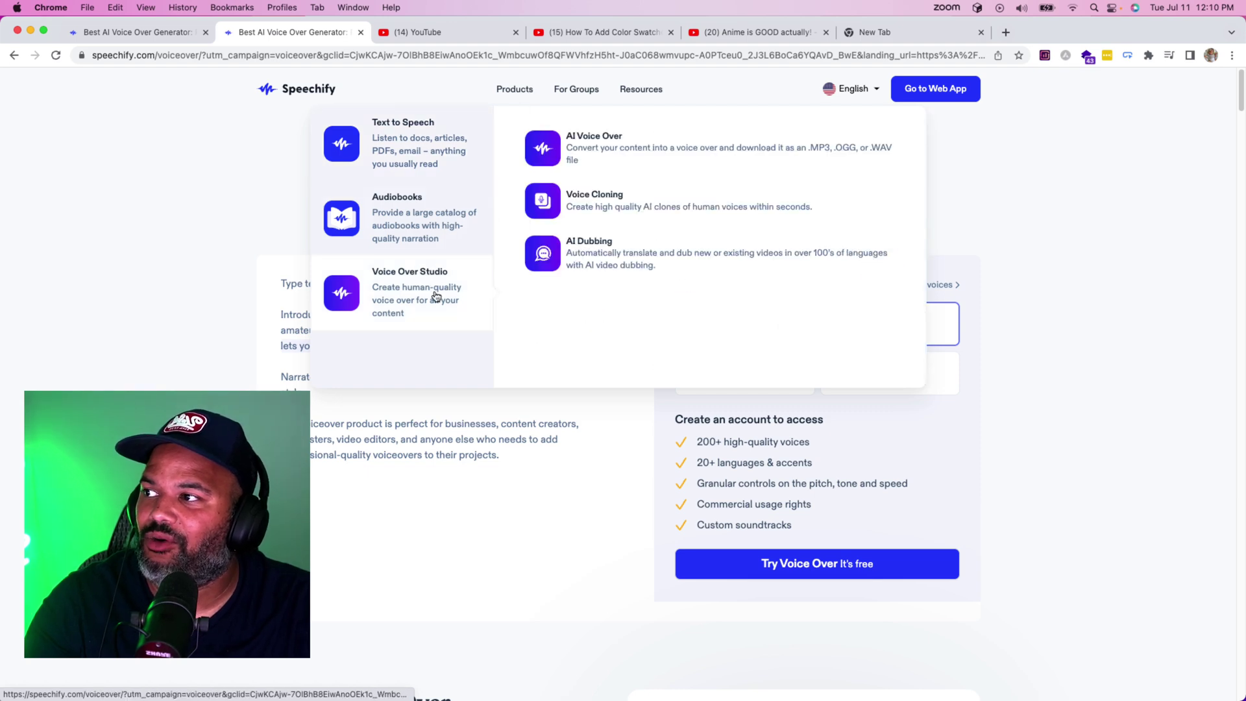
{"action": "left_click", "coordinate": [576, 213]}
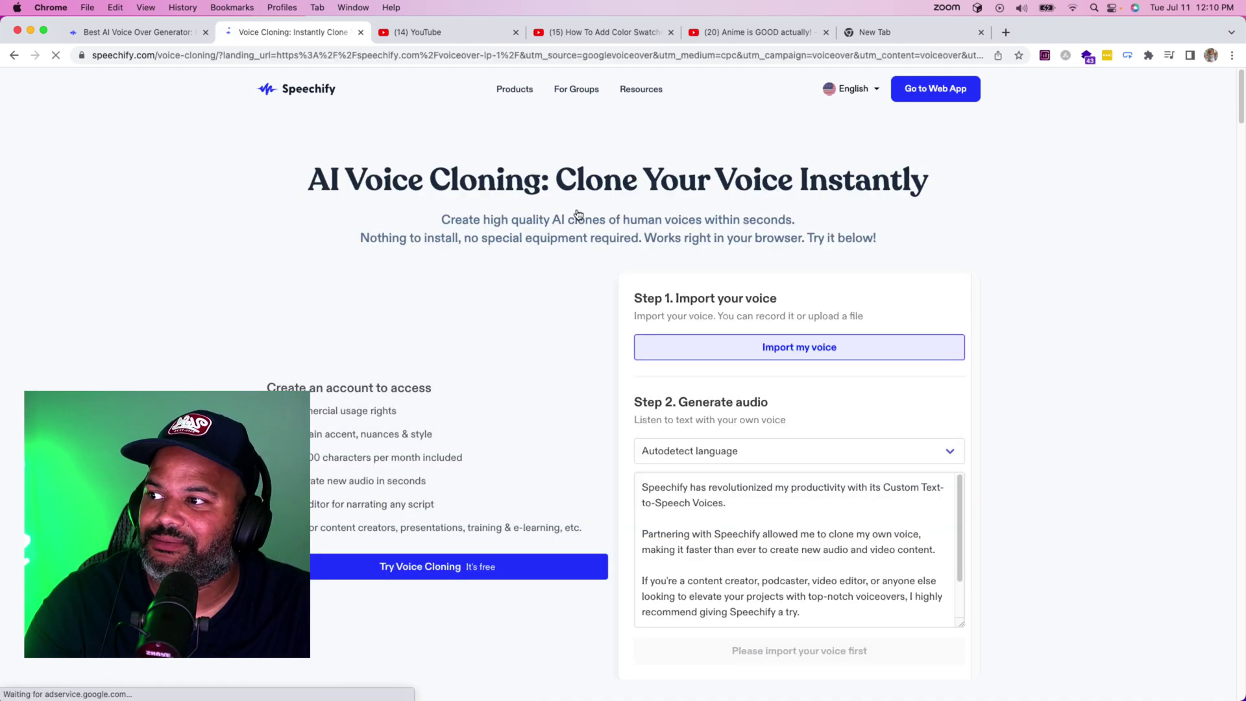
{"action": "left_click", "coordinate": [812, 347]}
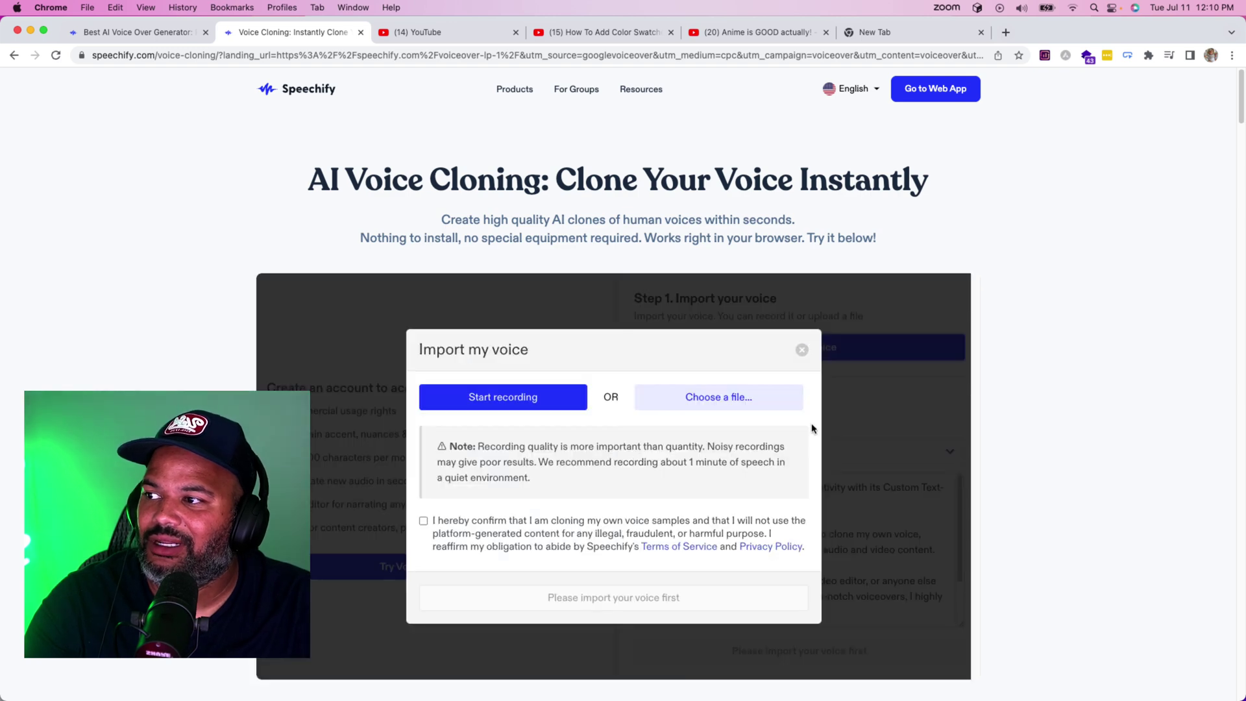
{"action": "left_click", "coordinate": [715, 397]}
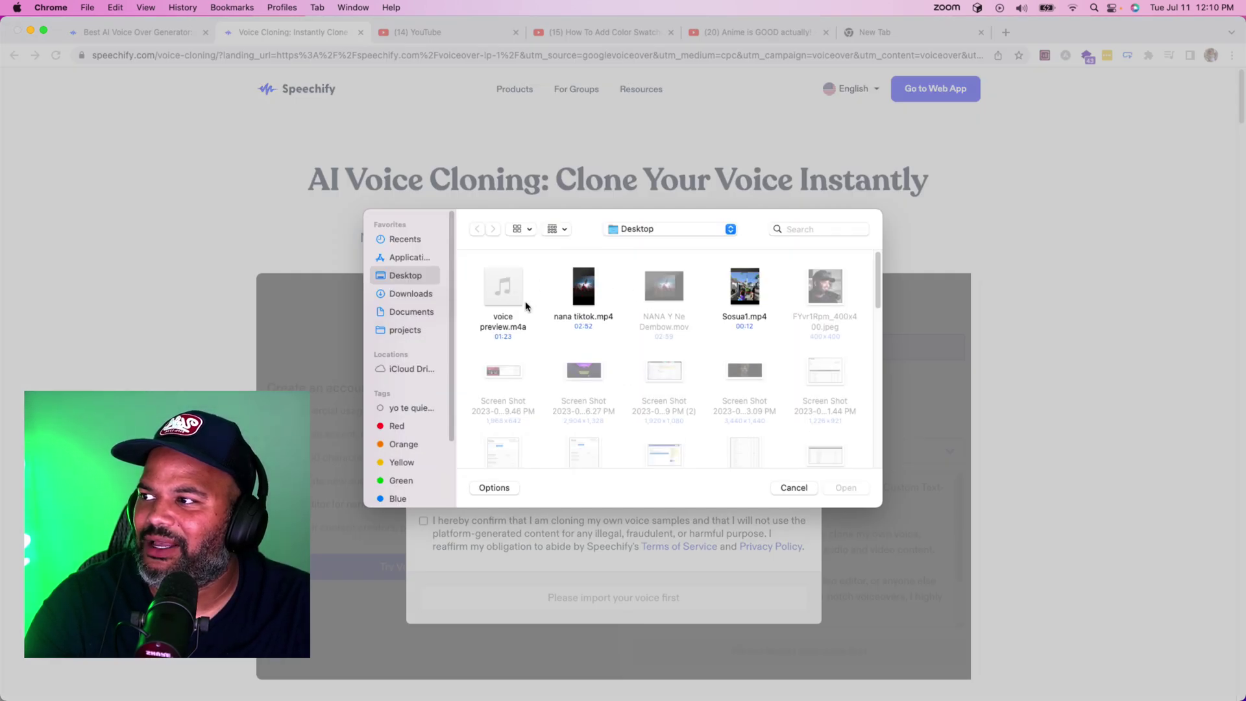
{"action": "double_click", "coordinate": [509, 292]}
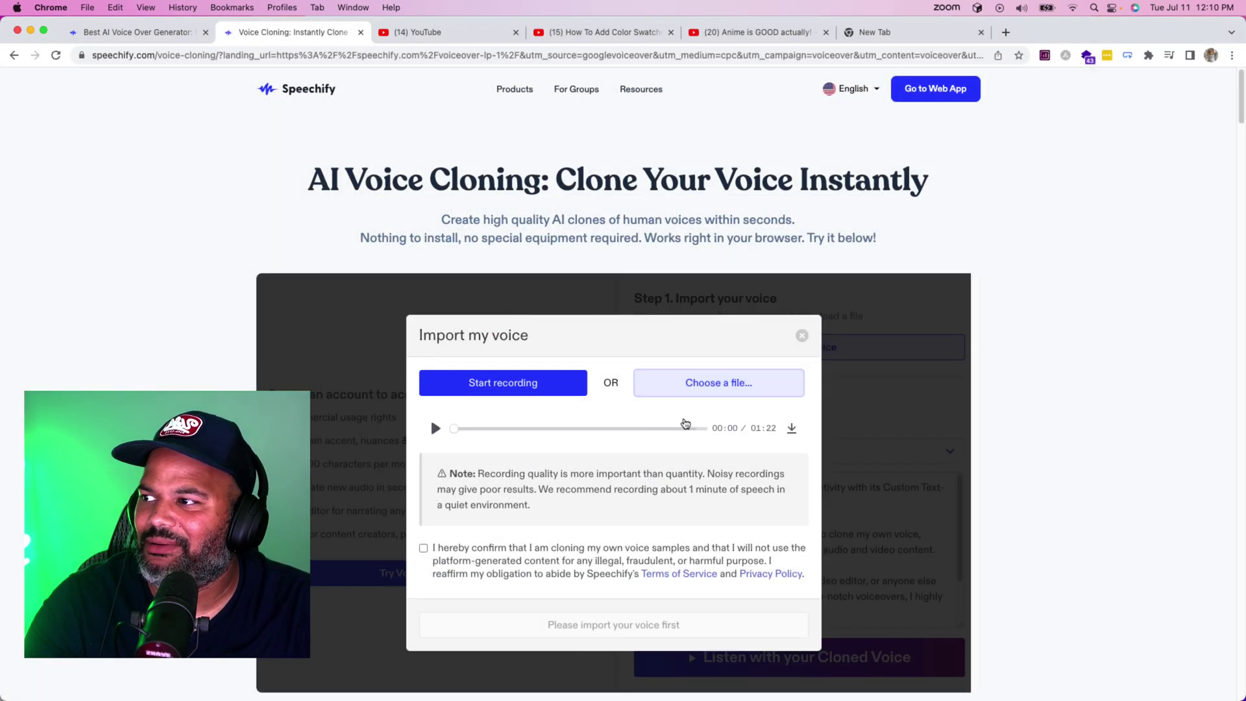
Step: Confirm the samples are yours, import the clone, and generate the script's audio with it
{"action": "left_click", "coordinate": [500, 559]}
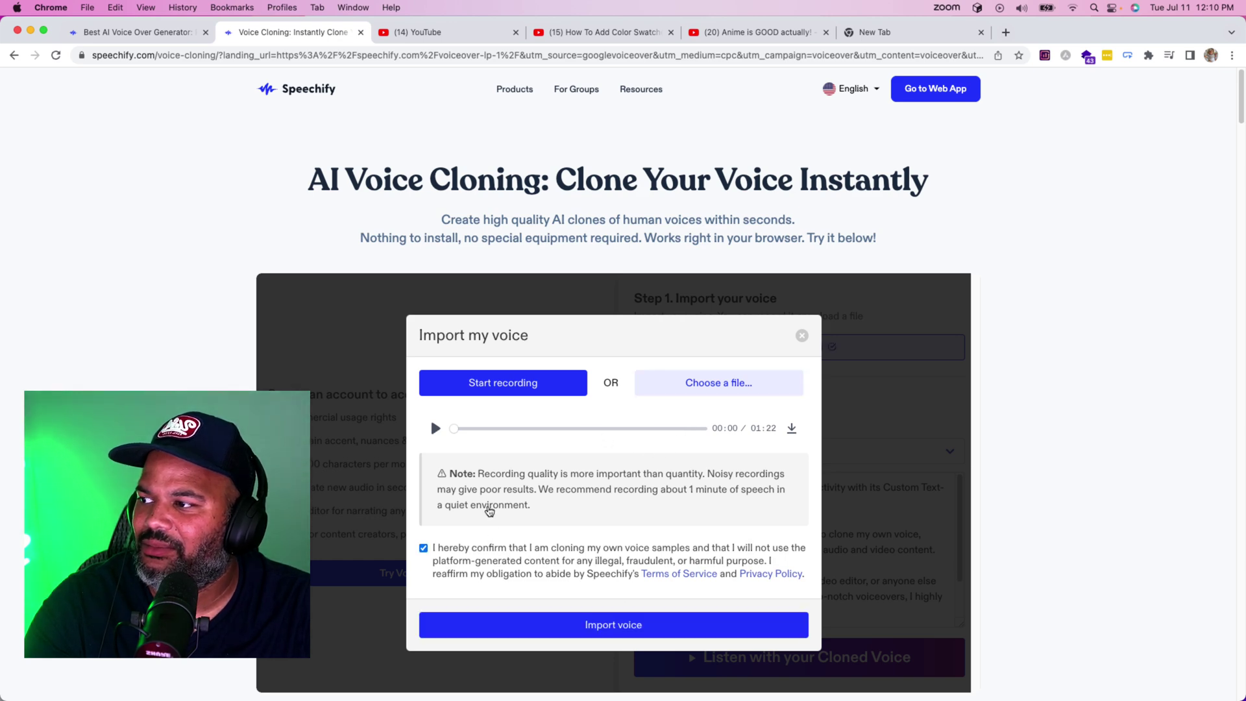
{"action": "left_click", "coordinate": [617, 630]}
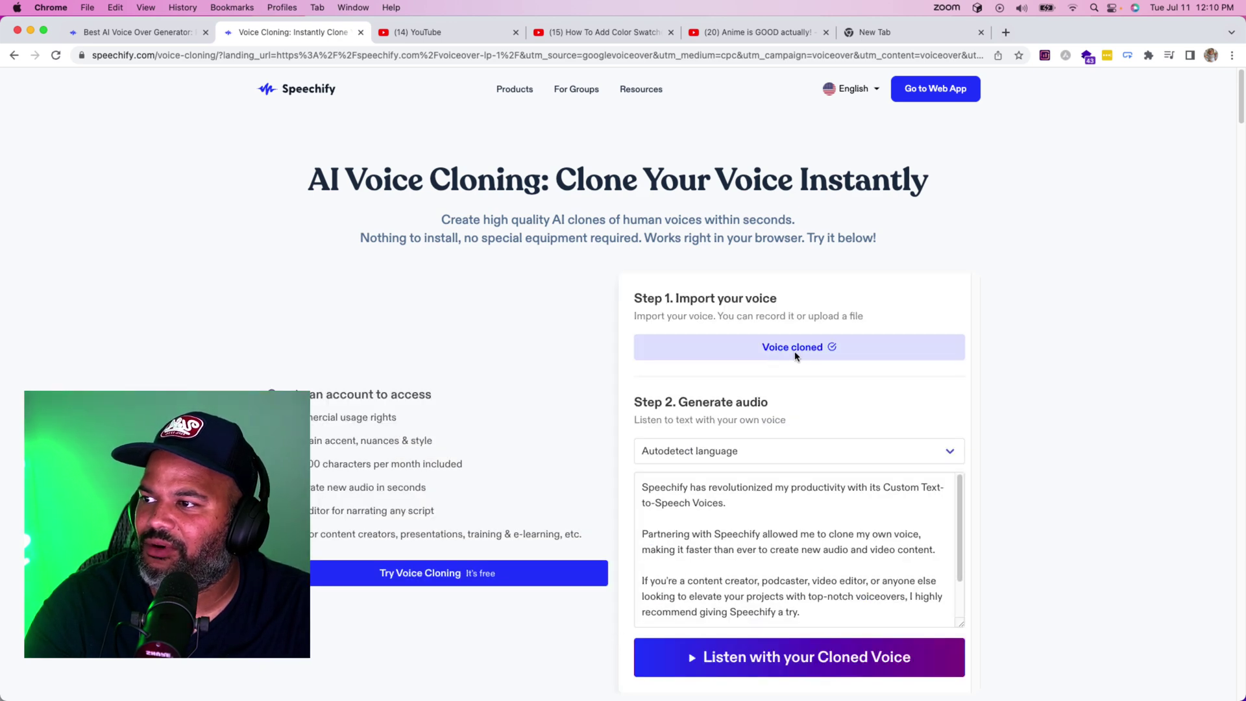
{"action": "left_click", "coordinate": [752, 657]}
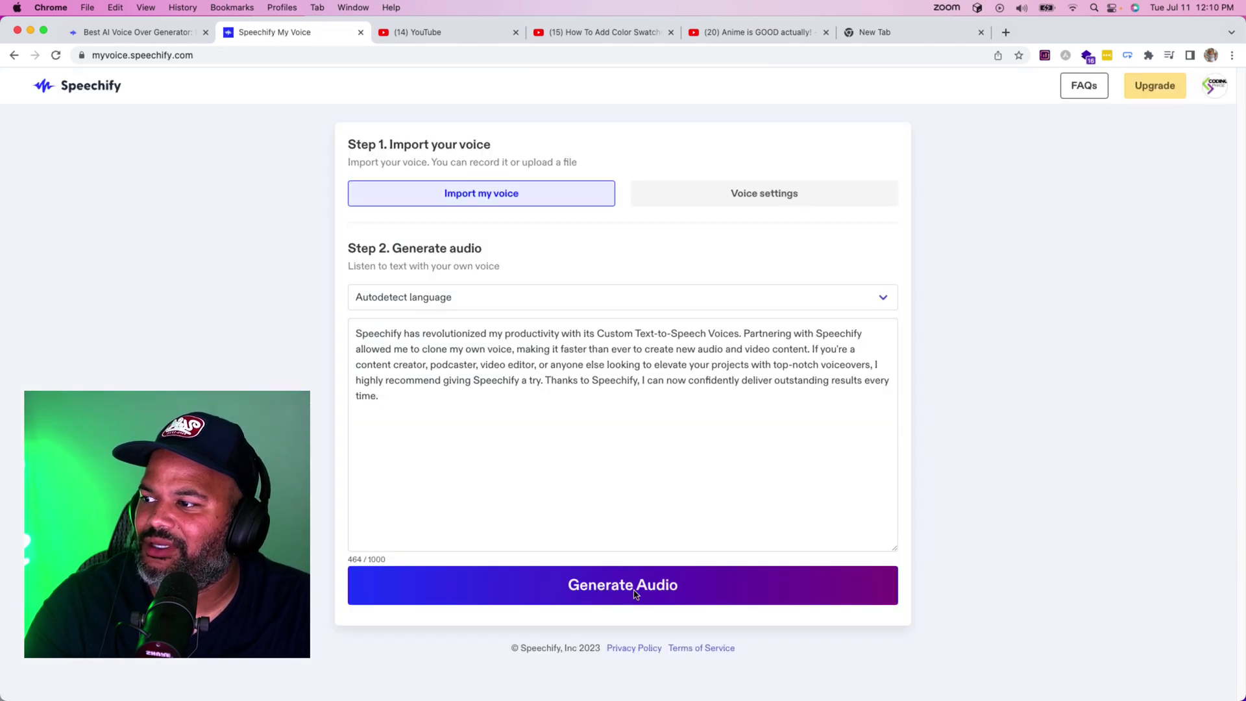
{"action": "left_click", "coordinate": [635, 595]}
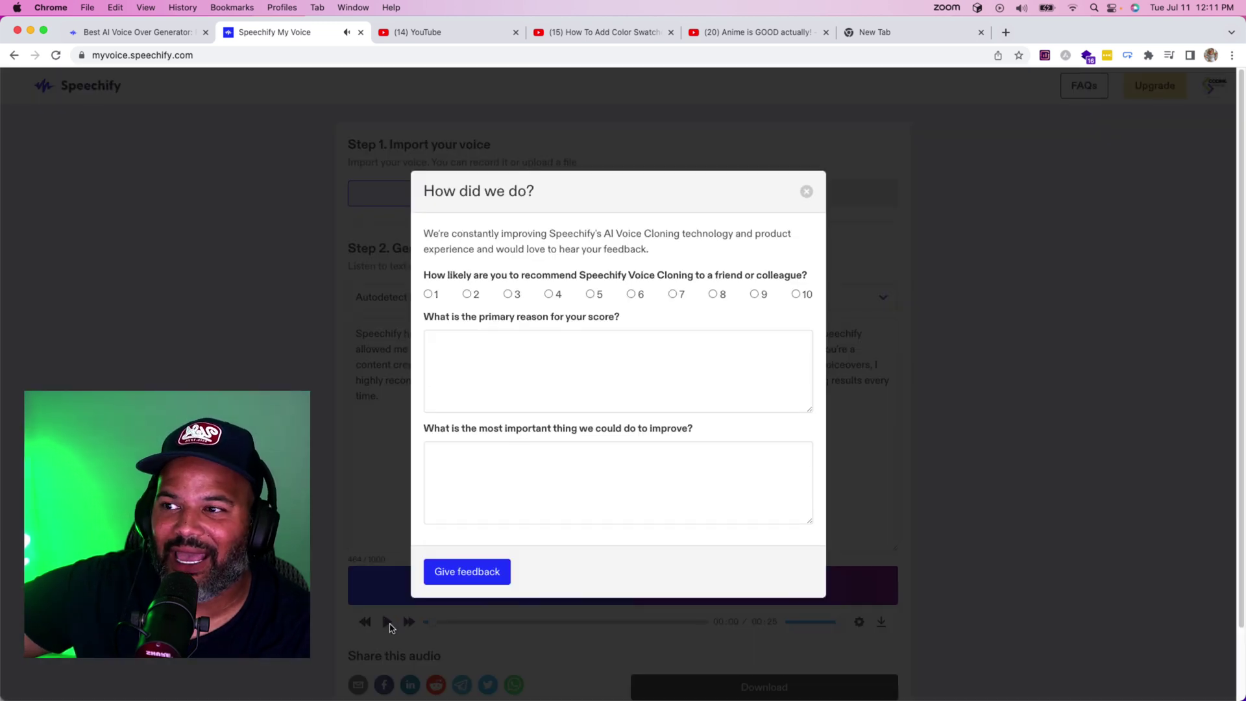
Step: Close the 'How did we do?' survey after the 25-second cloned clip is generated
{"action": "left_click", "coordinate": [809, 192]}
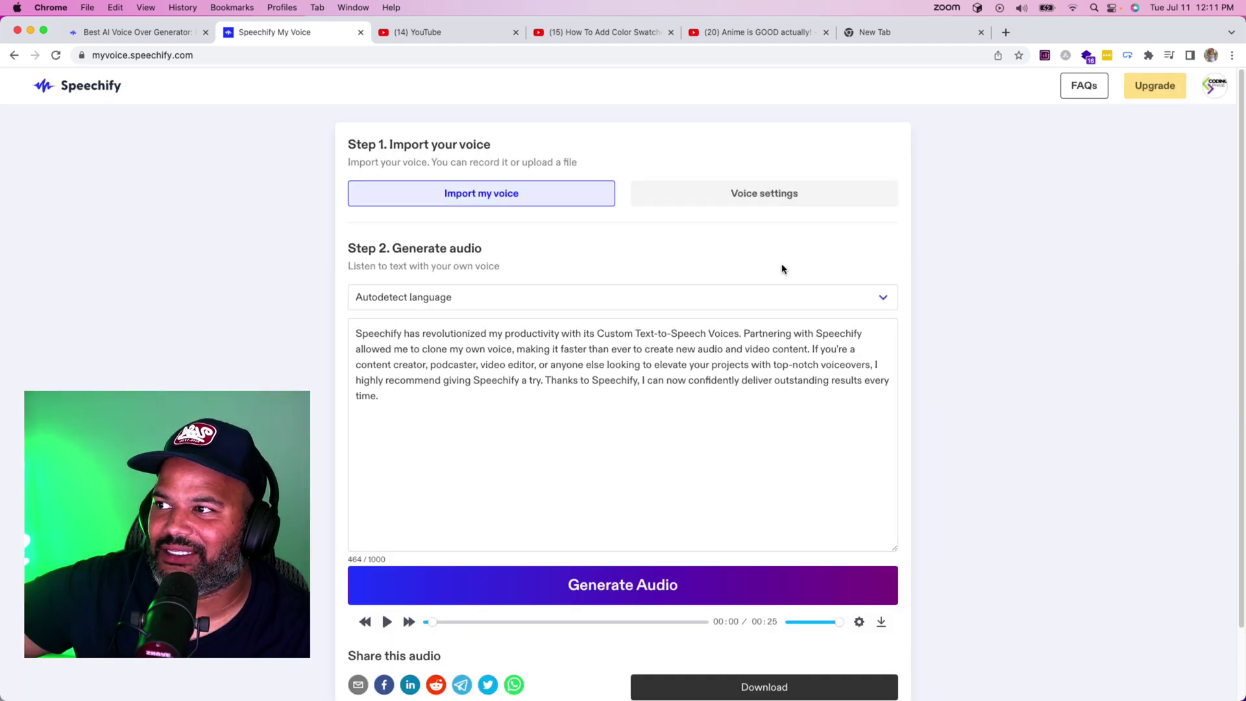
Step: Check the cloned voice's Stability 0.75 and Clarity 0.75 settings unchanged, then go back
{"action": "left_click", "coordinate": [742, 195]}
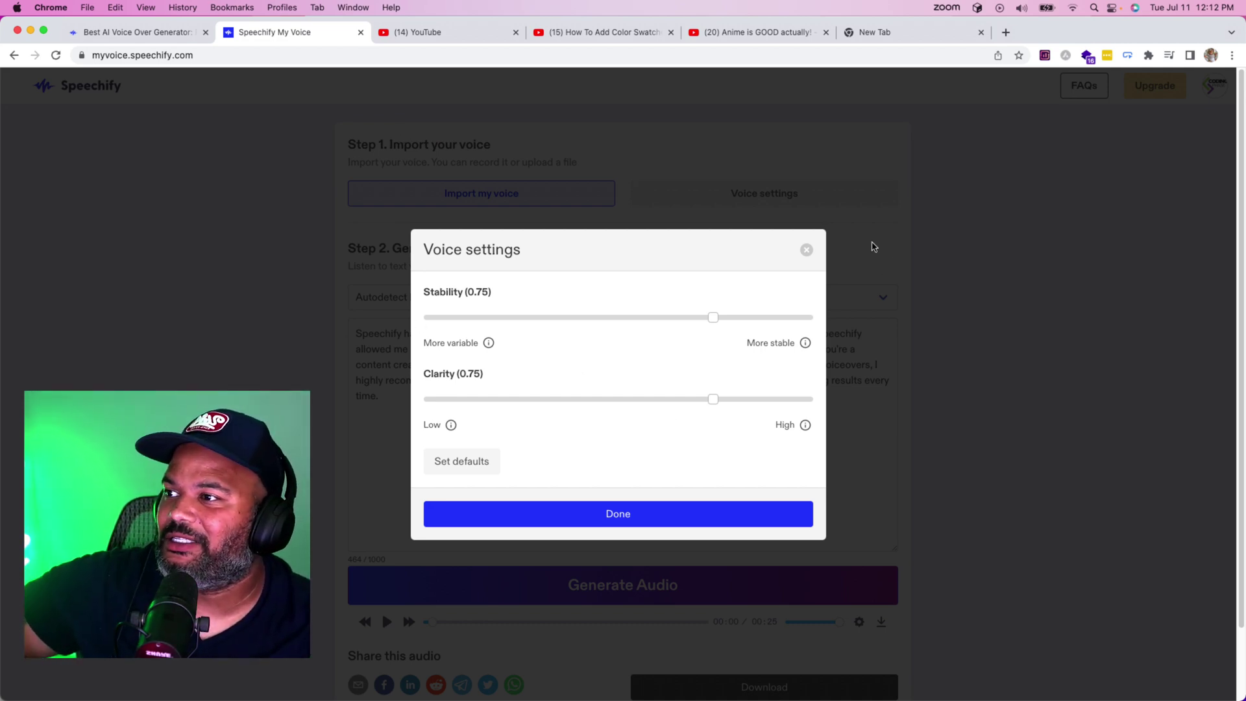
{"action": "left_click", "coordinate": [806, 252]}
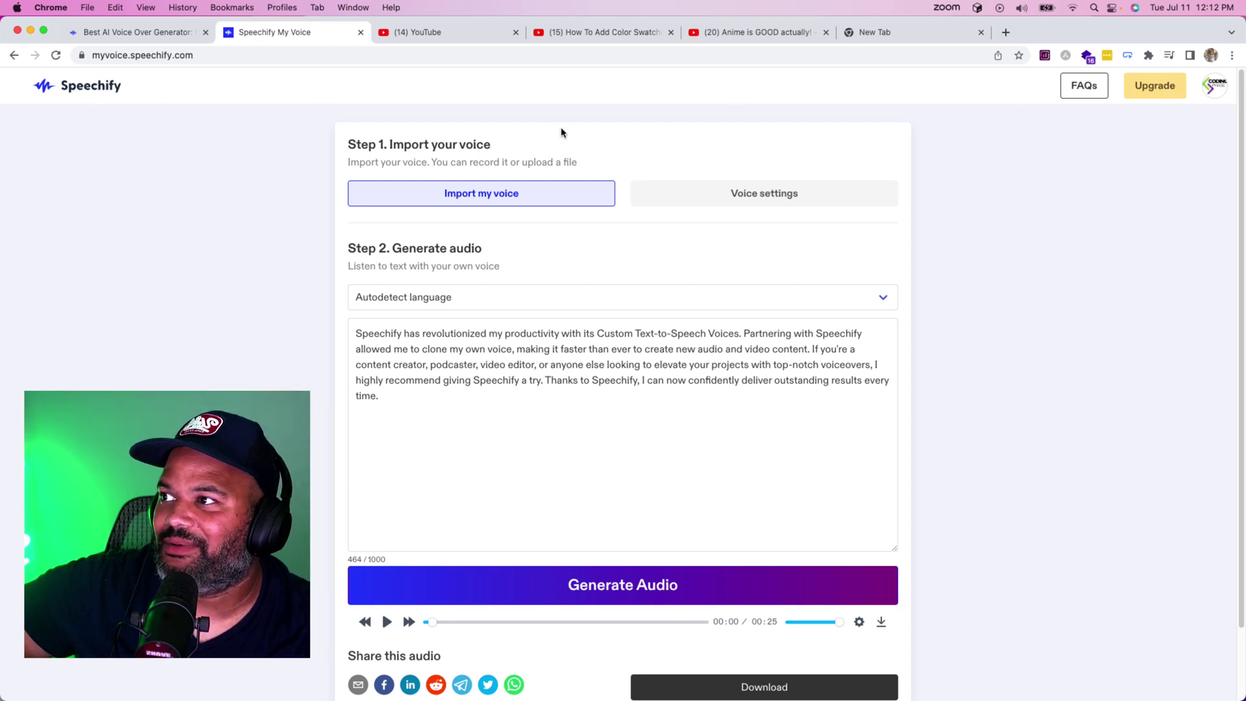
{"action": "left_click", "coordinate": [14, 56]}
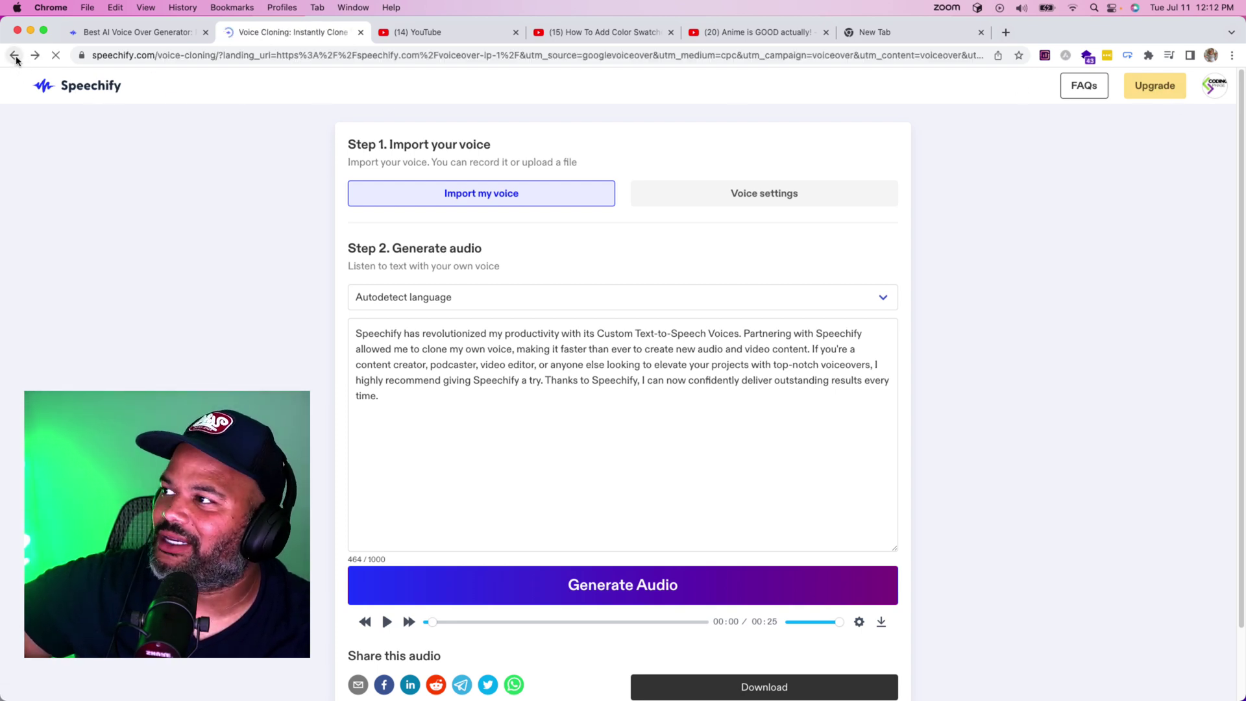
Step: Navigate through Products > Voice Over Studio to the AI Voice Over page
{"action": "mouse_move", "coordinate": [514, 89]}
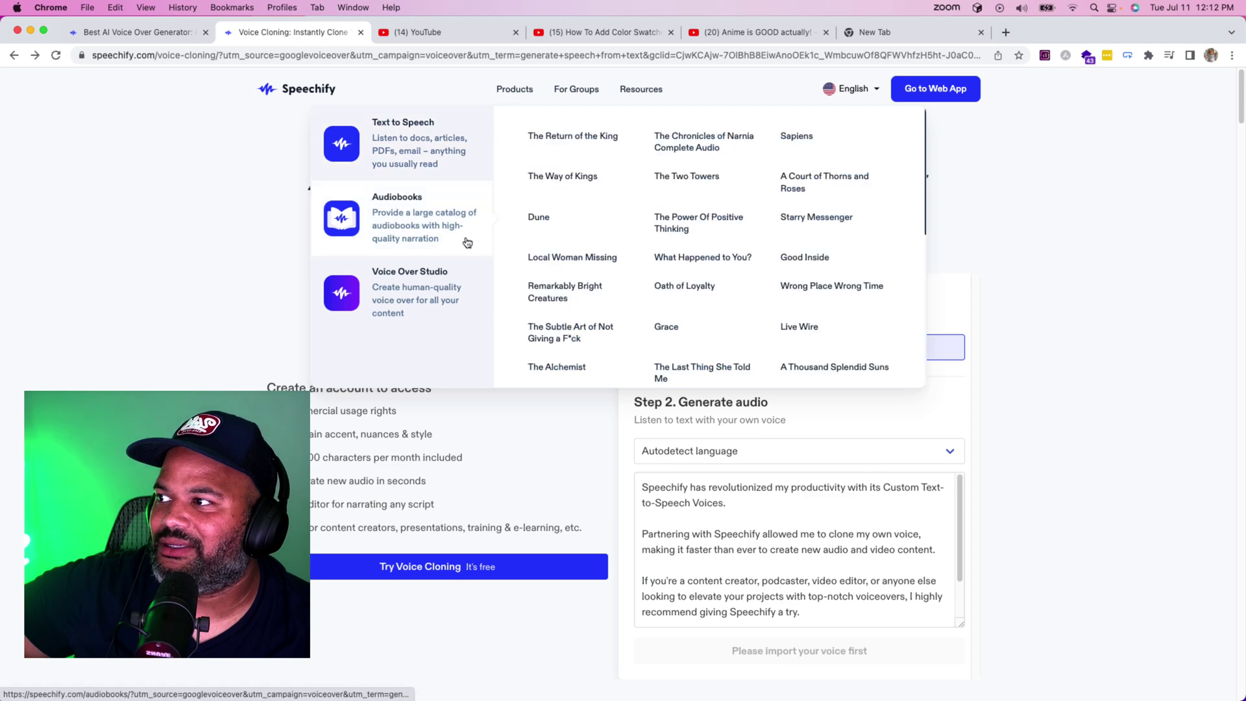
{"action": "left_click", "coordinate": [428, 279]}
{"action": "mouse_move", "coordinate": [504, 92]}
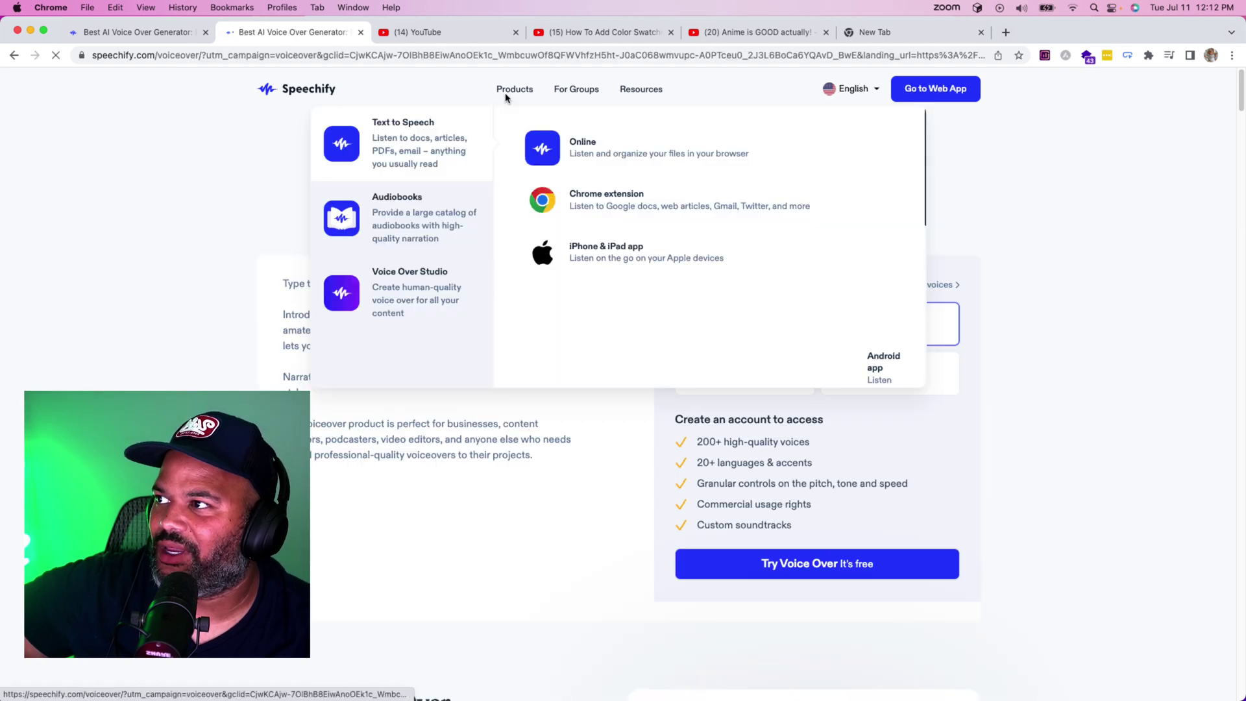
{"action": "mouse_move", "coordinate": [405, 301]}
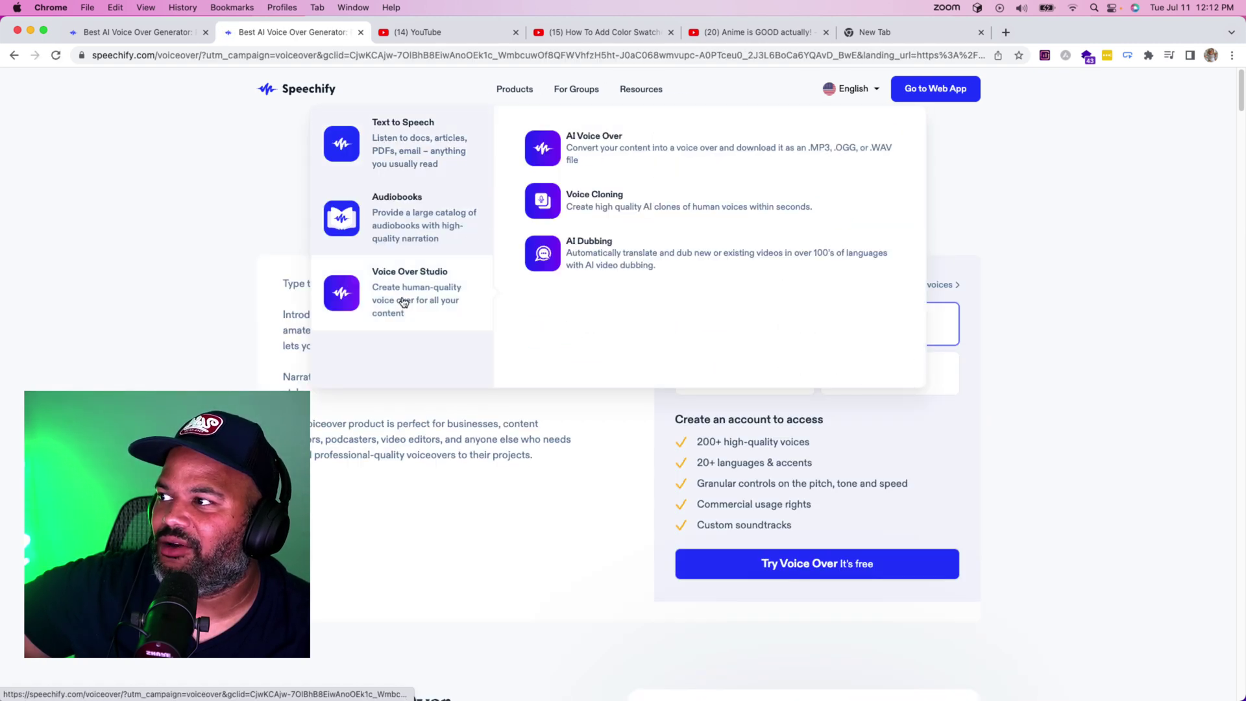
{"action": "left_click", "coordinate": [564, 154]}
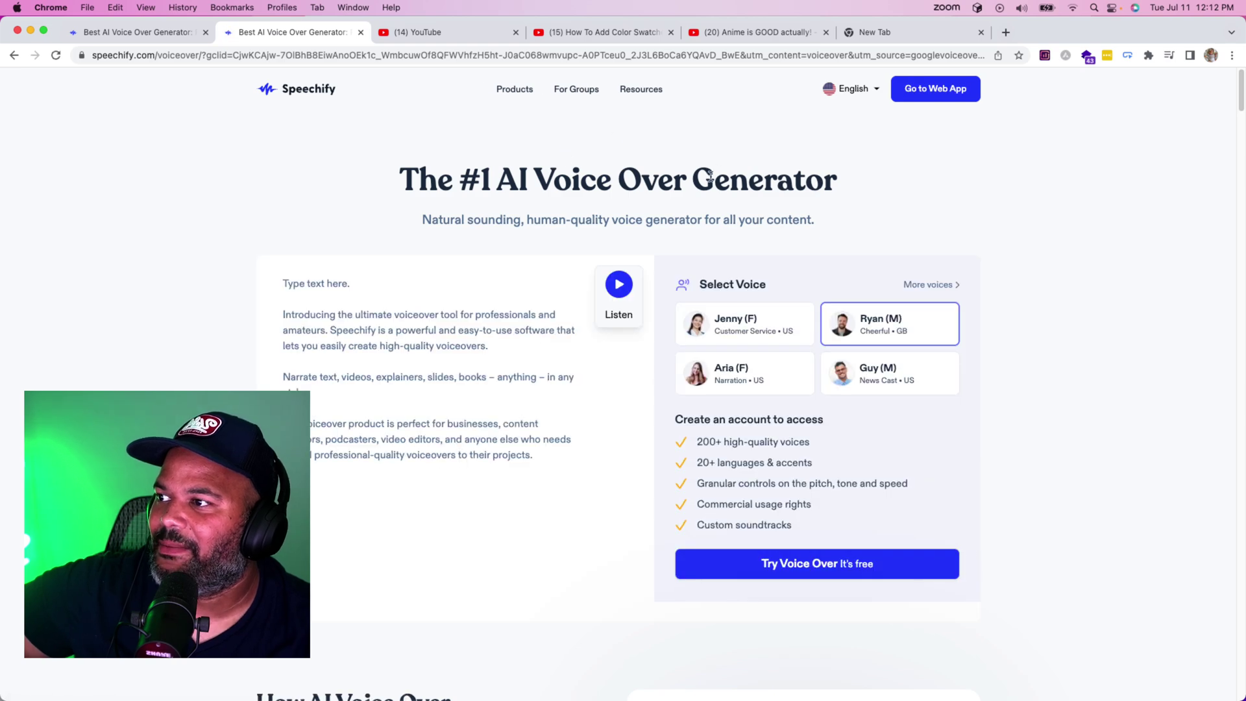
Step: Scroll through the page's features and voices, then highlight its subtitle sentence
{"action": "scroll", "coordinate": [710, 177], "scroll_direction": "down", "scroll_amount": 4}
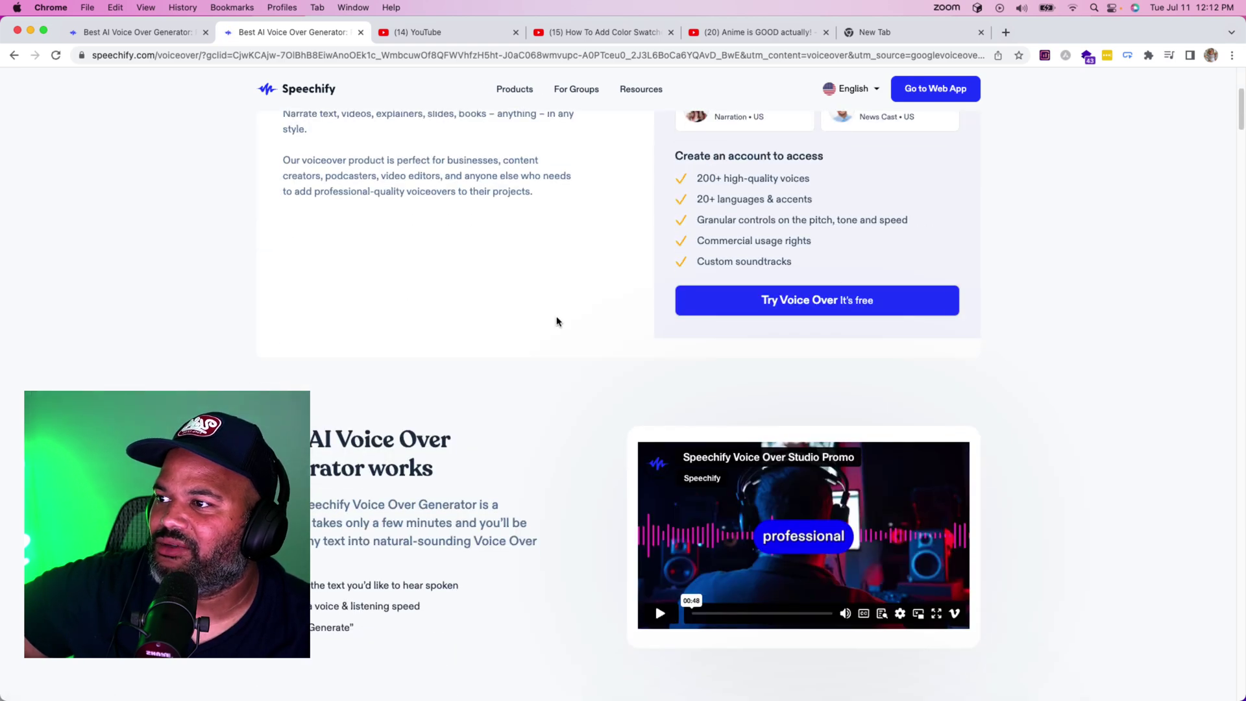
{"action": "scroll", "coordinate": [556, 320], "scroll_direction": "down", "scroll_amount": 10}
{"action": "scroll", "coordinate": [556, 320], "scroll_direction": "down", "scroll_amount": 8}
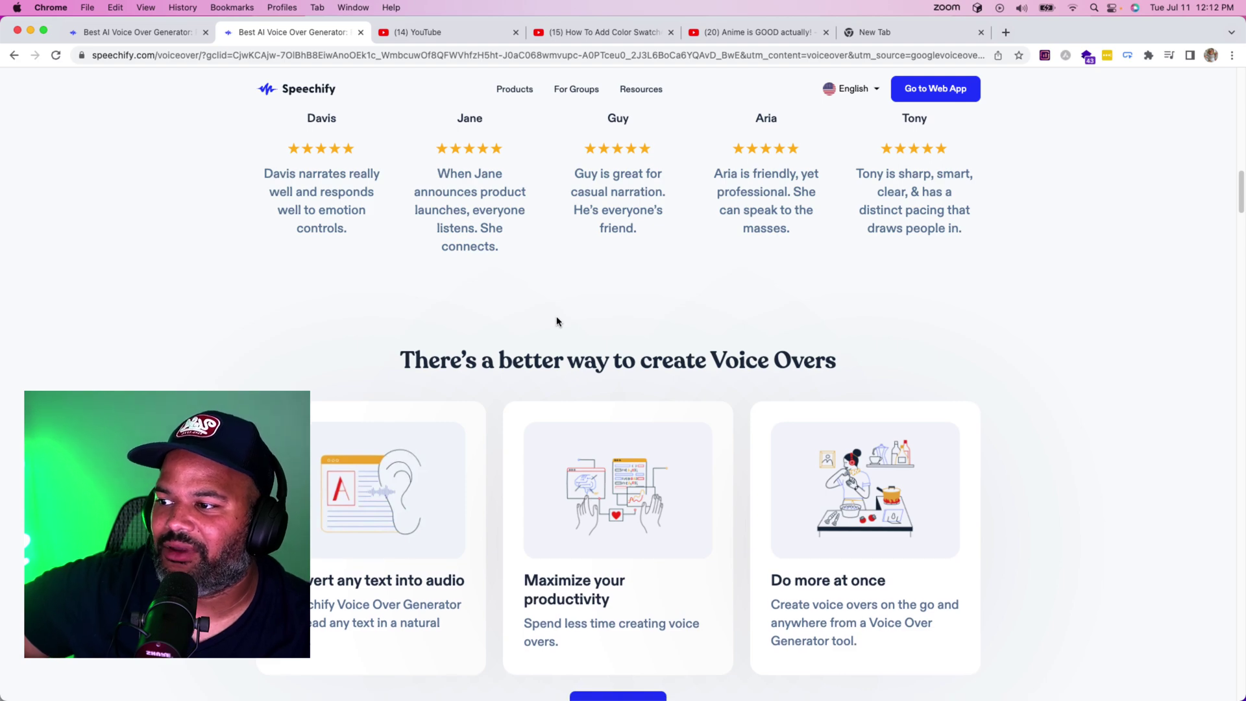
{"action": "scroll", "coordinate": [556, 320], "scroll_direction": "down", "scroll_amount": 17}
{"action": "scroll", "coordinate": [556, 320], "scroll_direction": "up", "scroll_amount": 8}
{"action": "scroll", "coordinate": [556, 320], "scroll_direction": "down", "scroll_amount": 20}
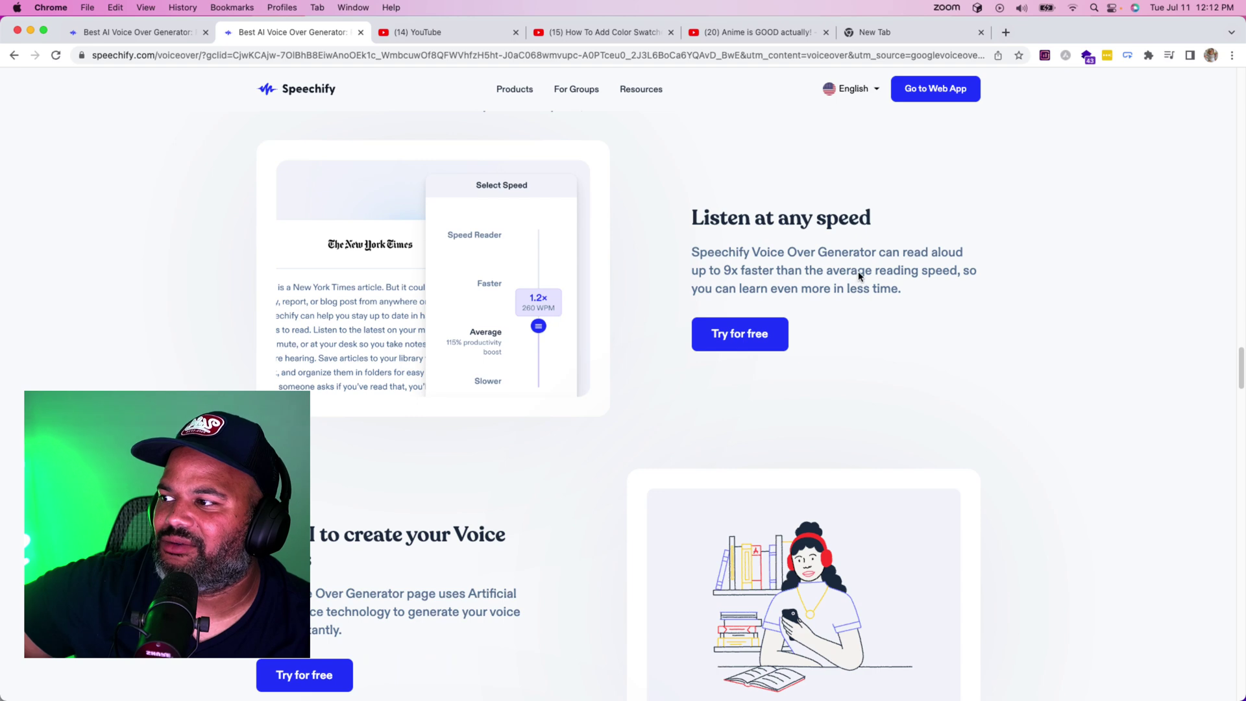
{"action": "scroll", "coordinate": [759, 300], "scroll_direction": "up", "scroll_amount": 15}
{"action": "scroll", "coordinate": [767, 304], "scroll_direction": "up", "scroll_amount": 20}
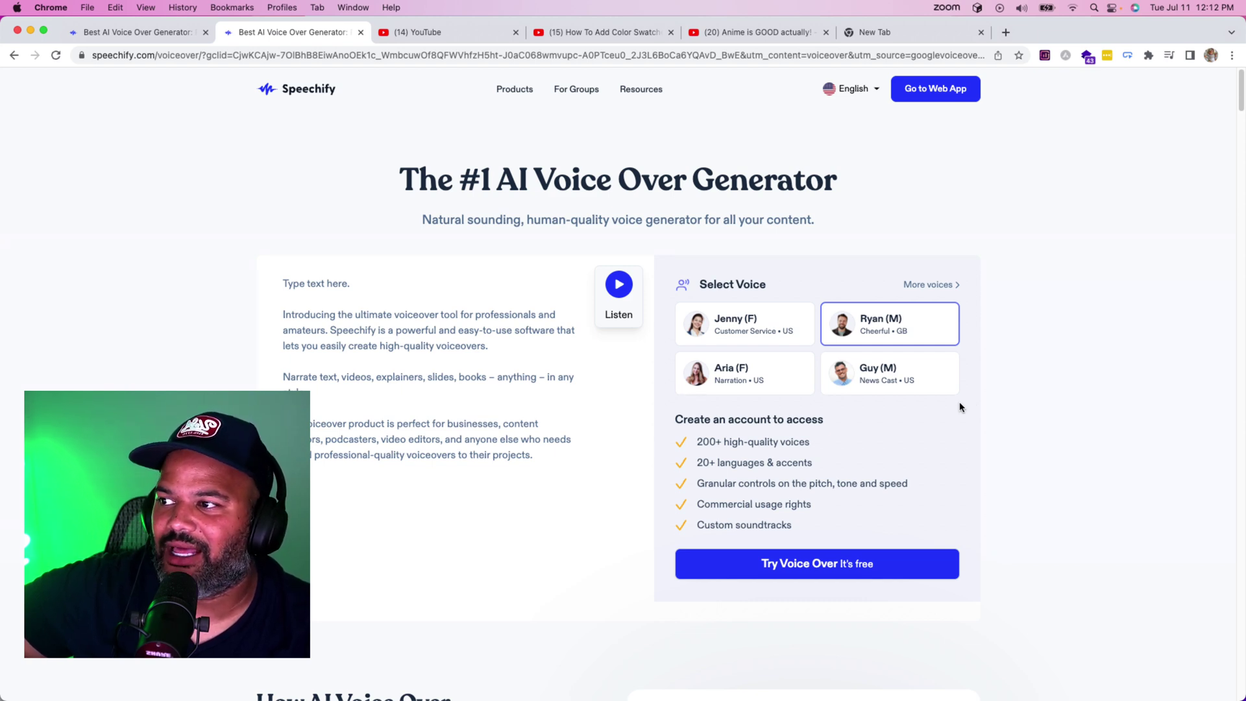
{"action": "triple_click", "coordinate": [791, 224]}
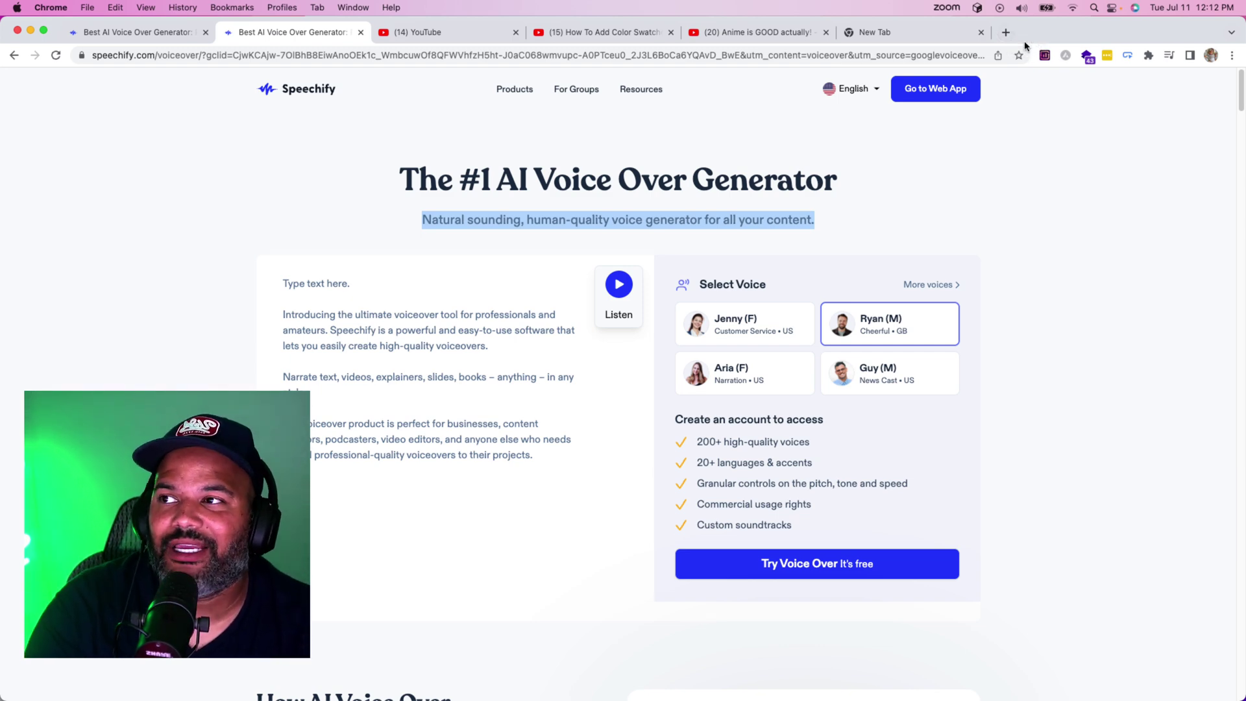
Step: Load codingphase.com in a new tab and close its Drift chat popup
{"action": "left_click", "coordinate": [1006, 33]}
{"action": "type", "text": "codi"}
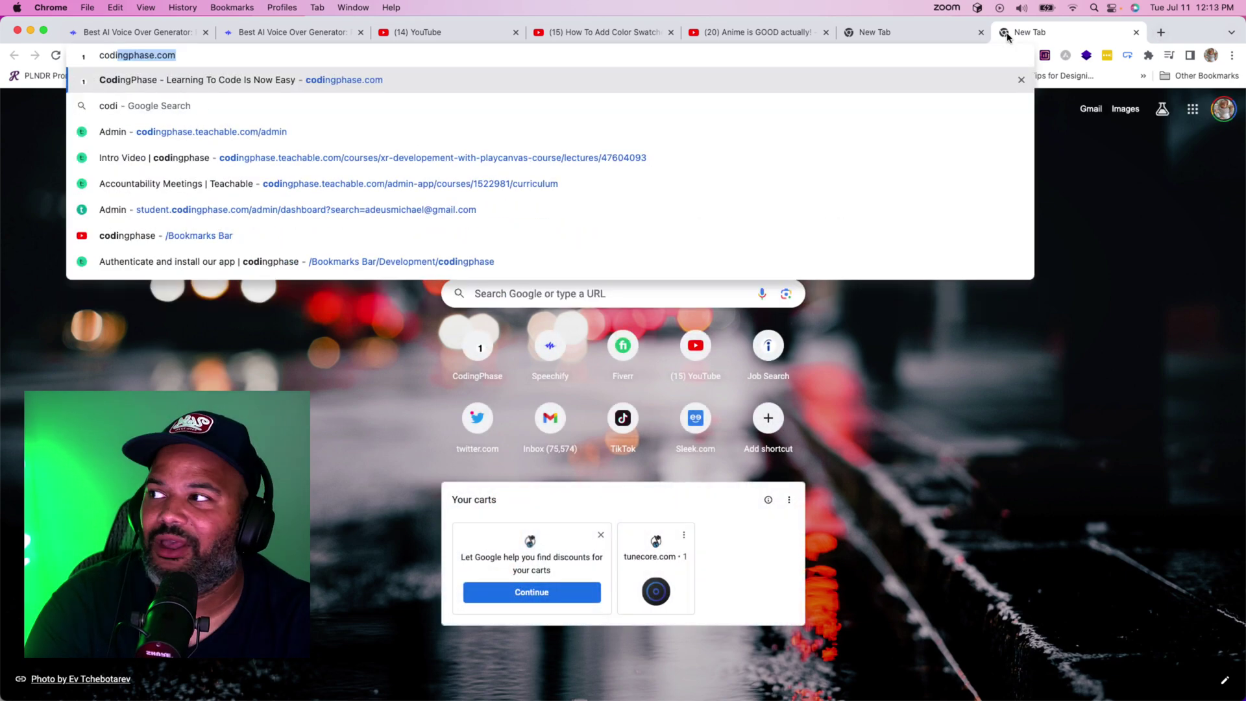
{"action": "key", "text": "Return"}
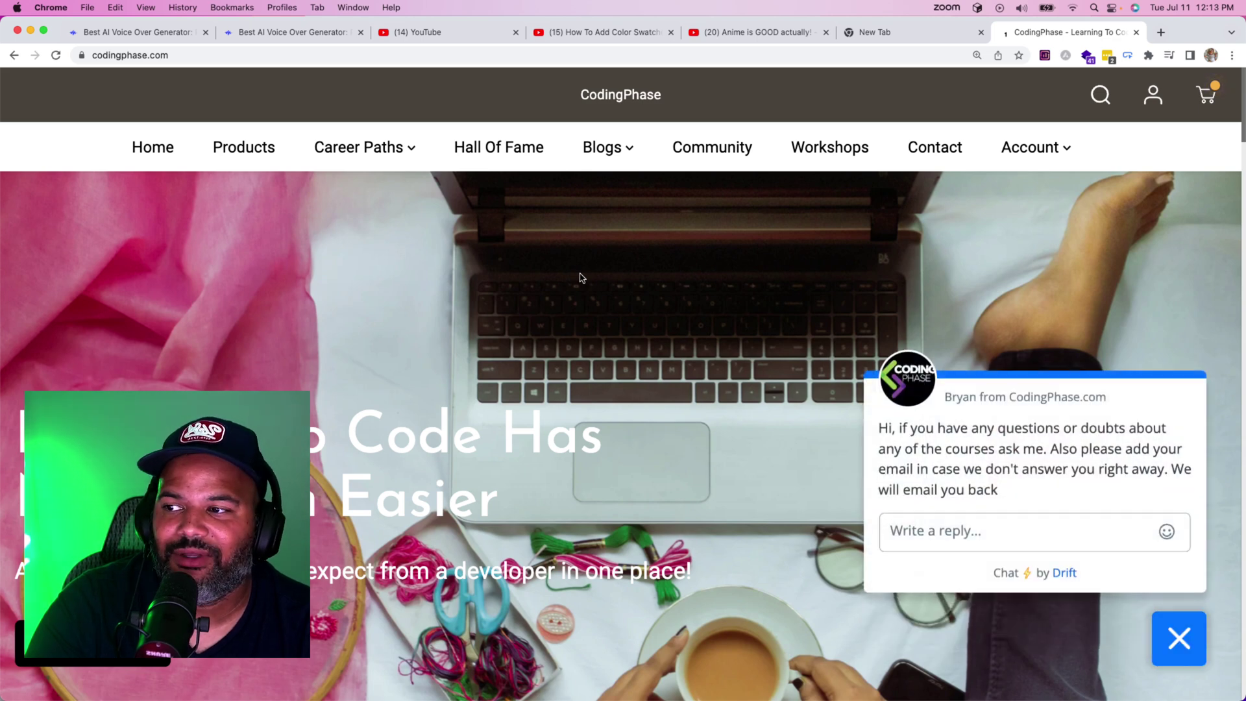
{"action": "left_click", "coordinate": [1176, 638]}
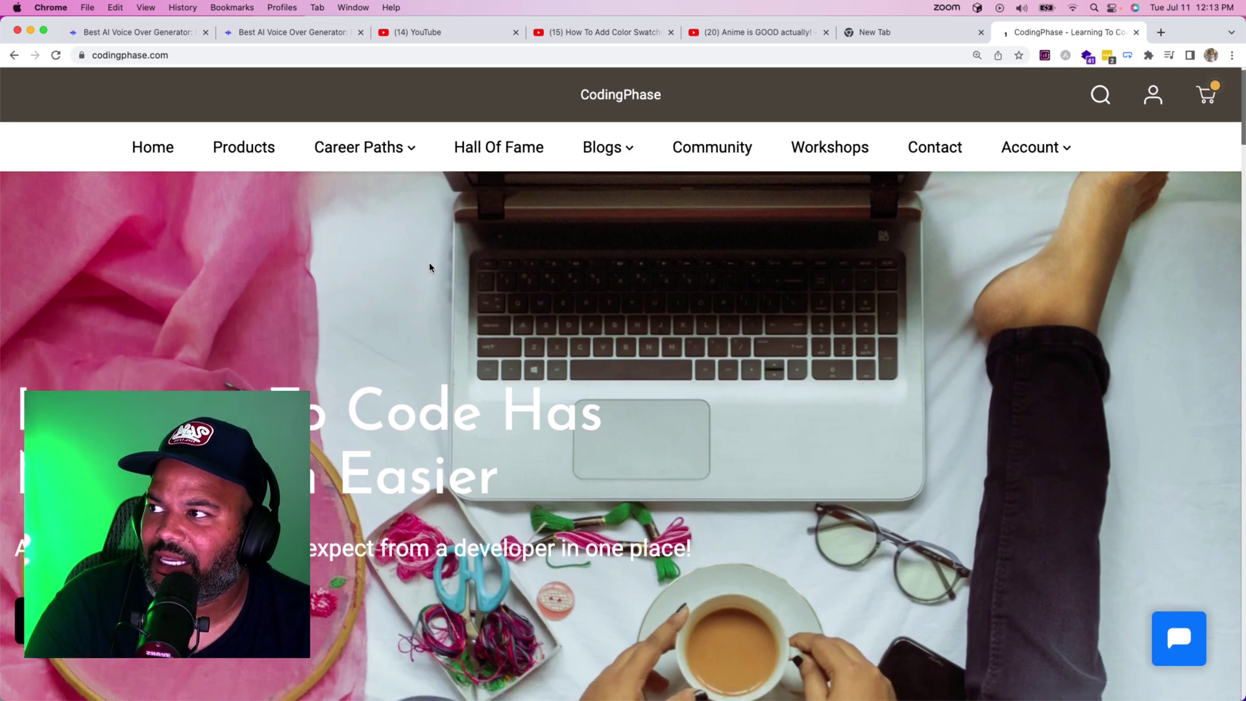
Step: Scroll the codingphase.com homepage through the Hall Of Fame stories to the 'We Don't Teach Coding As A Hobby' section
{"action": "scroll", "coordinate": [429, 267], "scroll_direction": "down", "scroll_amount": 10}
{"action": "scroll", "coordinate": [430, 267], "scroll_direction": "down", "scroll_amount": 10}
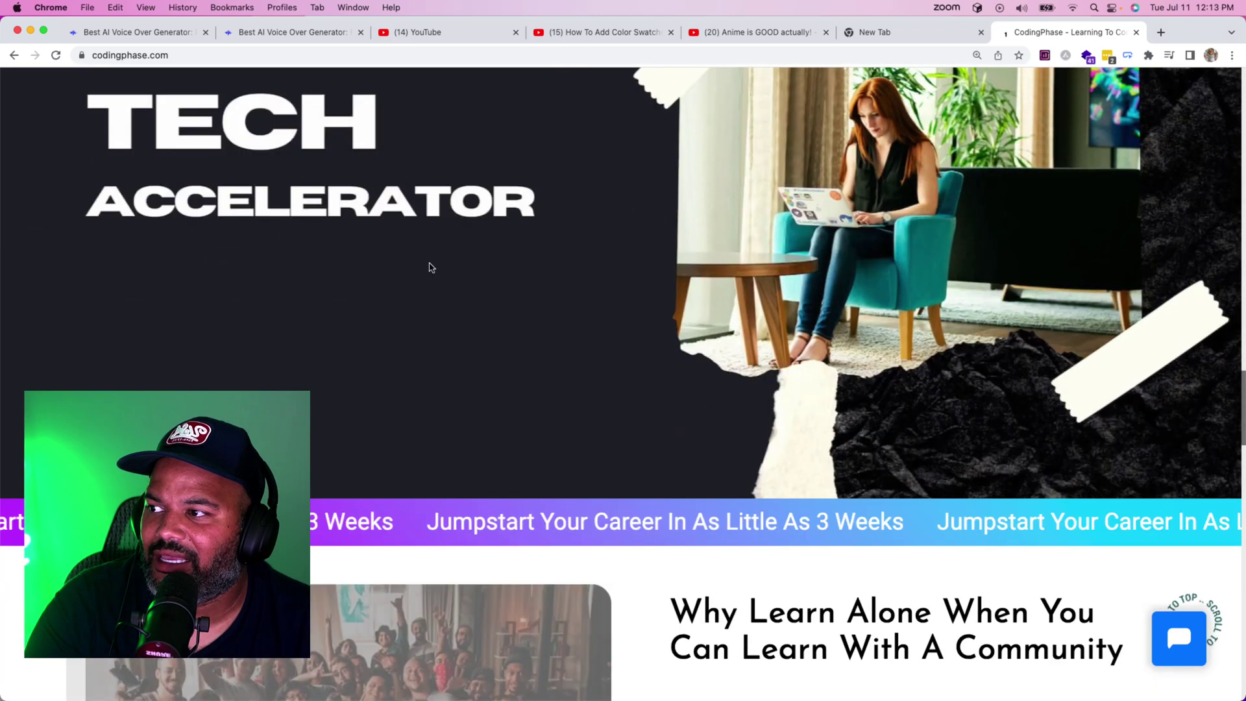
{"action": "scroll", "coordinate": [429, 267], "scroll_direction": "down", "scroll_amount": 1}
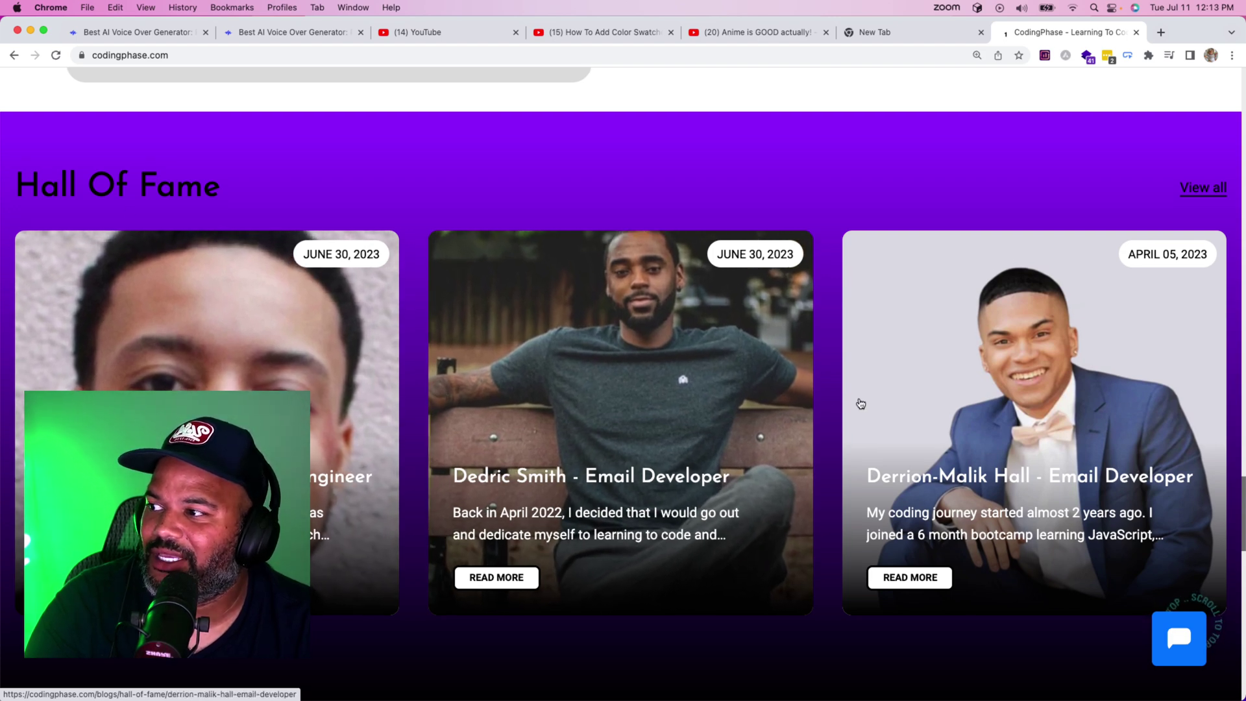
{"action": "scroll", "coordinate": [860, 404], "scroll_direction": "down", "scroll_amount": 1}
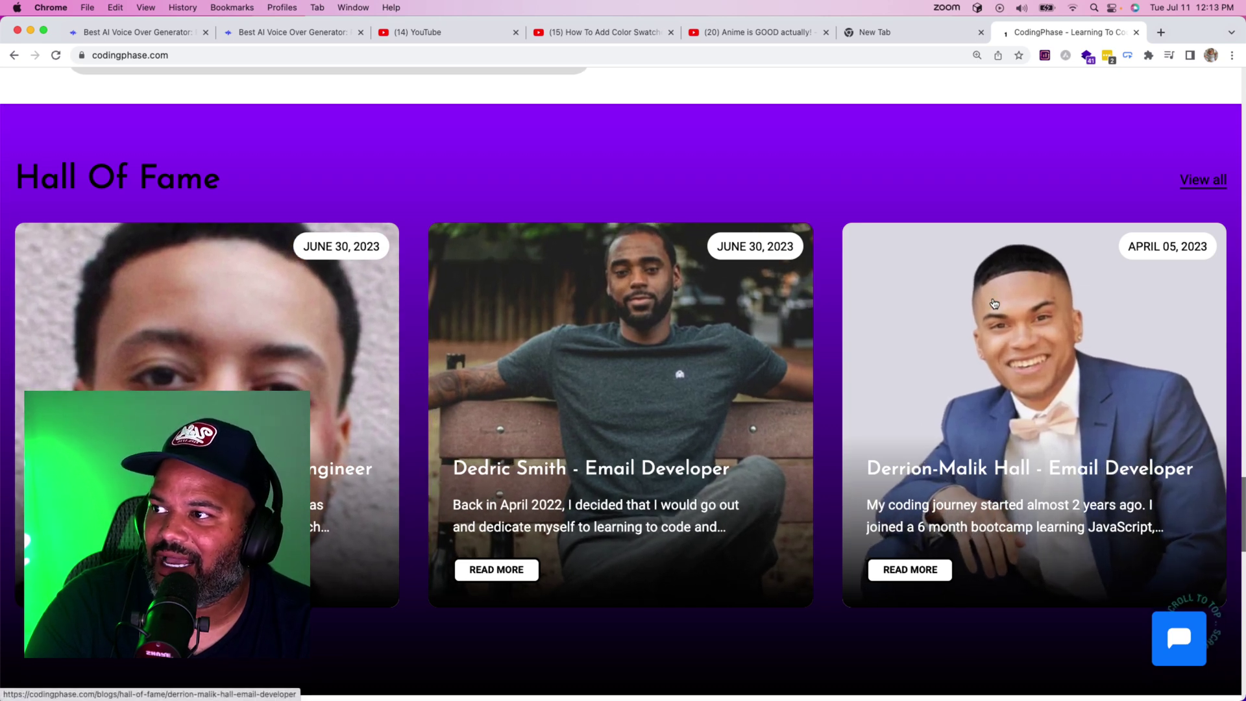
{"action": "scroll", "coordinate": [987, 306], "scroll_direction": "down", "scroll_amount": 2}
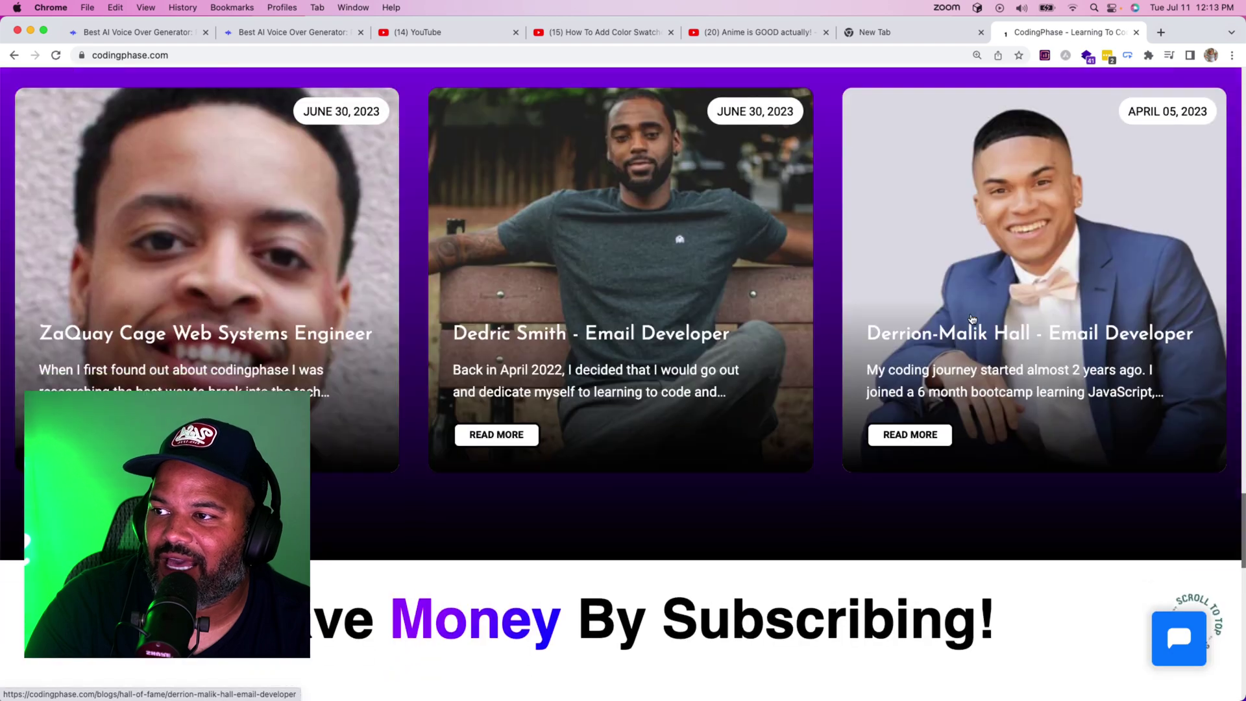
{"action": "scroll", "coordinate": [798, 305], "scroll_direction": "up", "scroll_amount": 15}
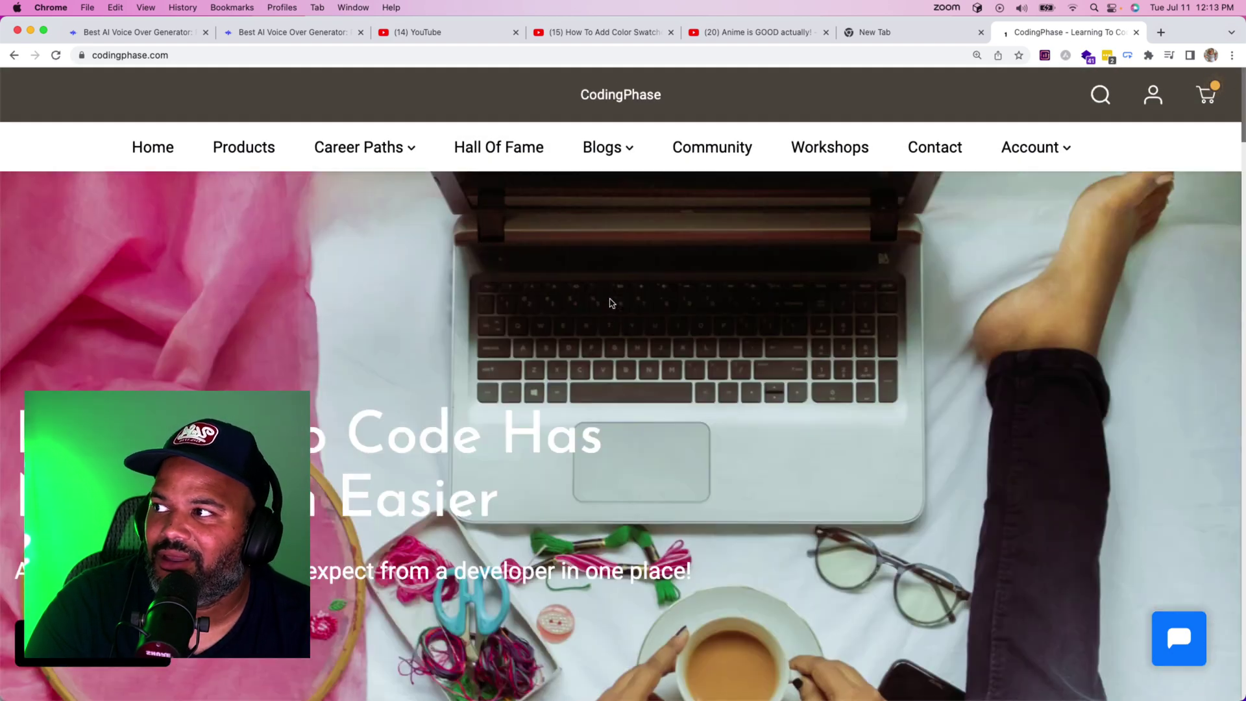
{"action": "scroll", "coordinate": [610, 303], "scroll_direction": "down", "scroll_amount": 10}
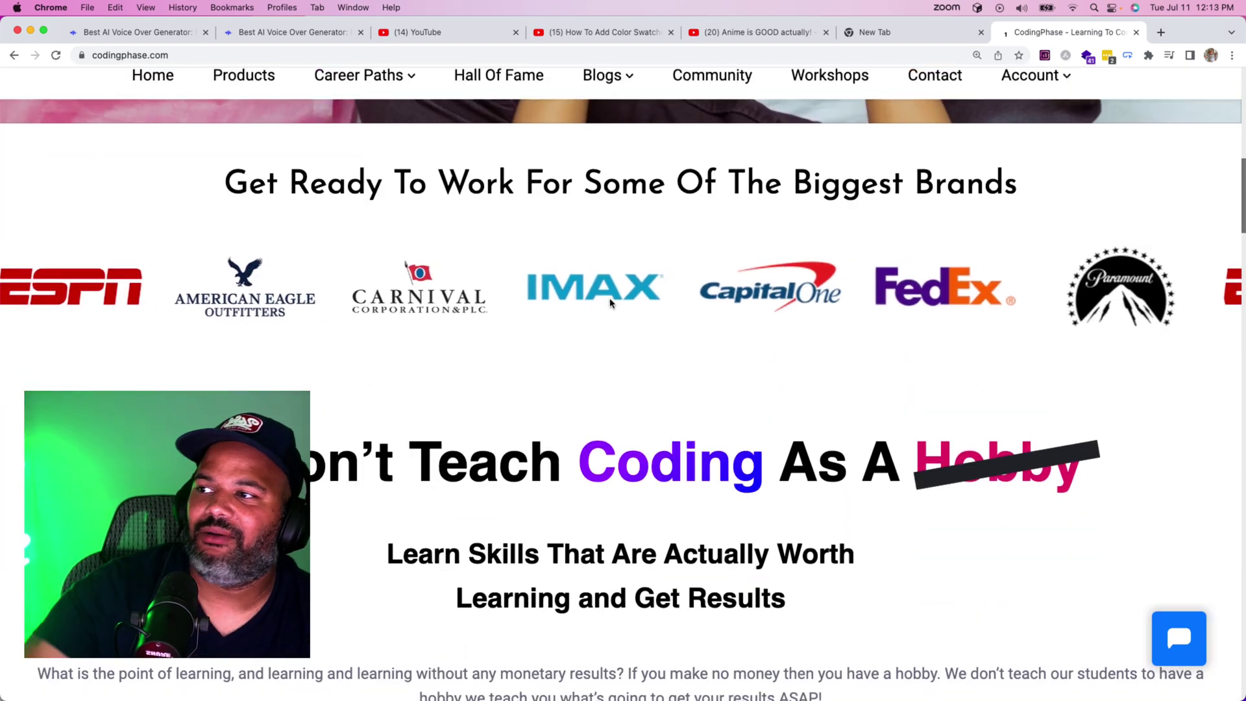
{"action": "scroll", "coordinate": [604, 351], "scroll_direction": "down", "scroll_amount": 5}
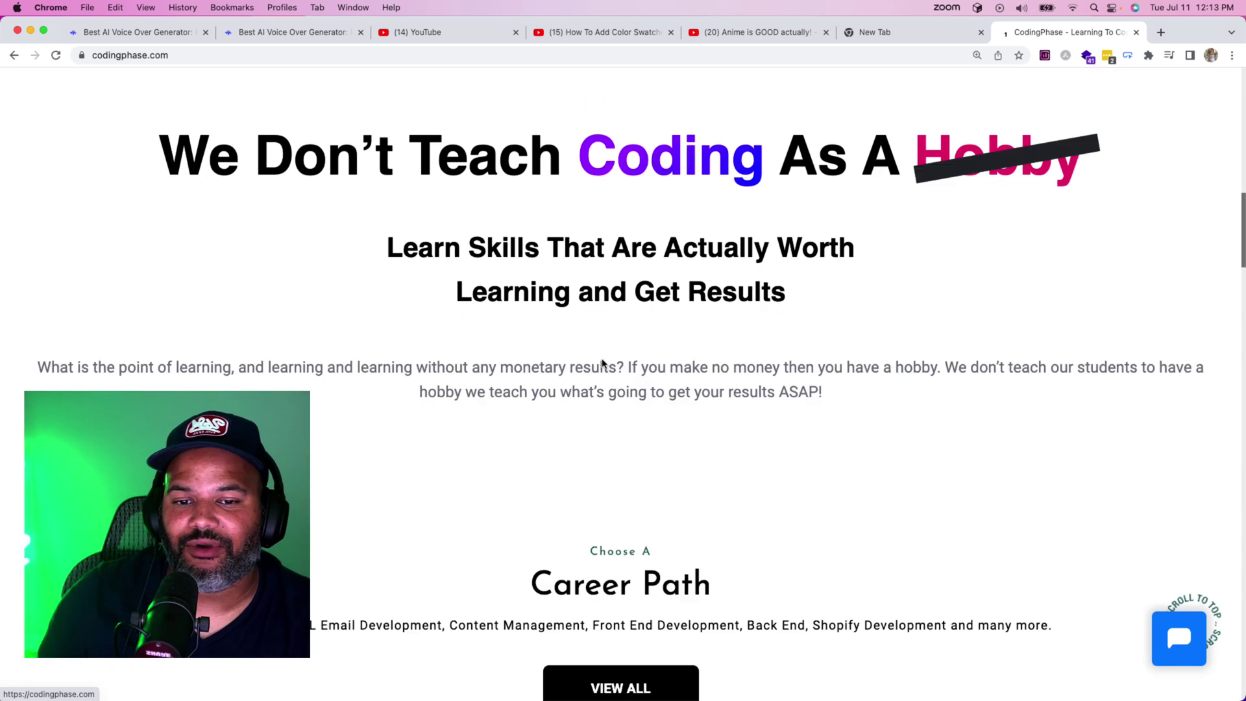
{"action": "scroll", "coordinate": [602, 364], "scroll_direction": "up", "scroll_amount": 4}
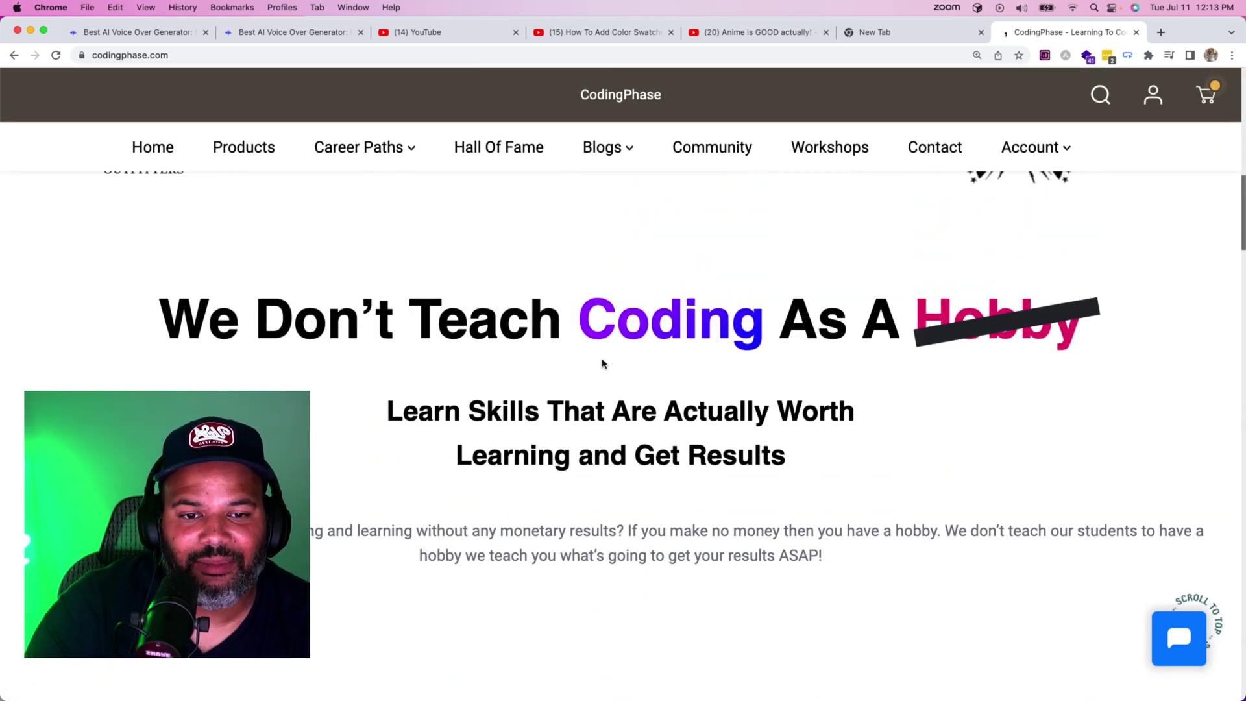